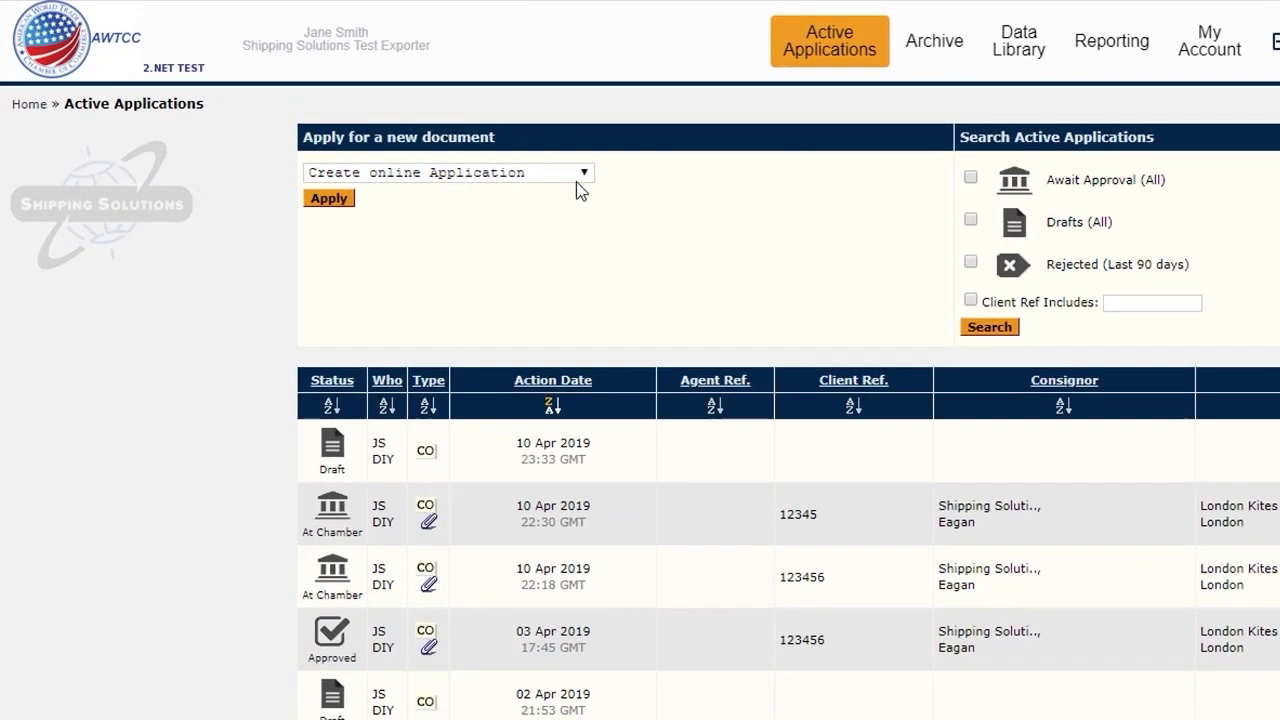
Start a new online application for a Certificate of Origin
click(364, 177)
click(466, 228)
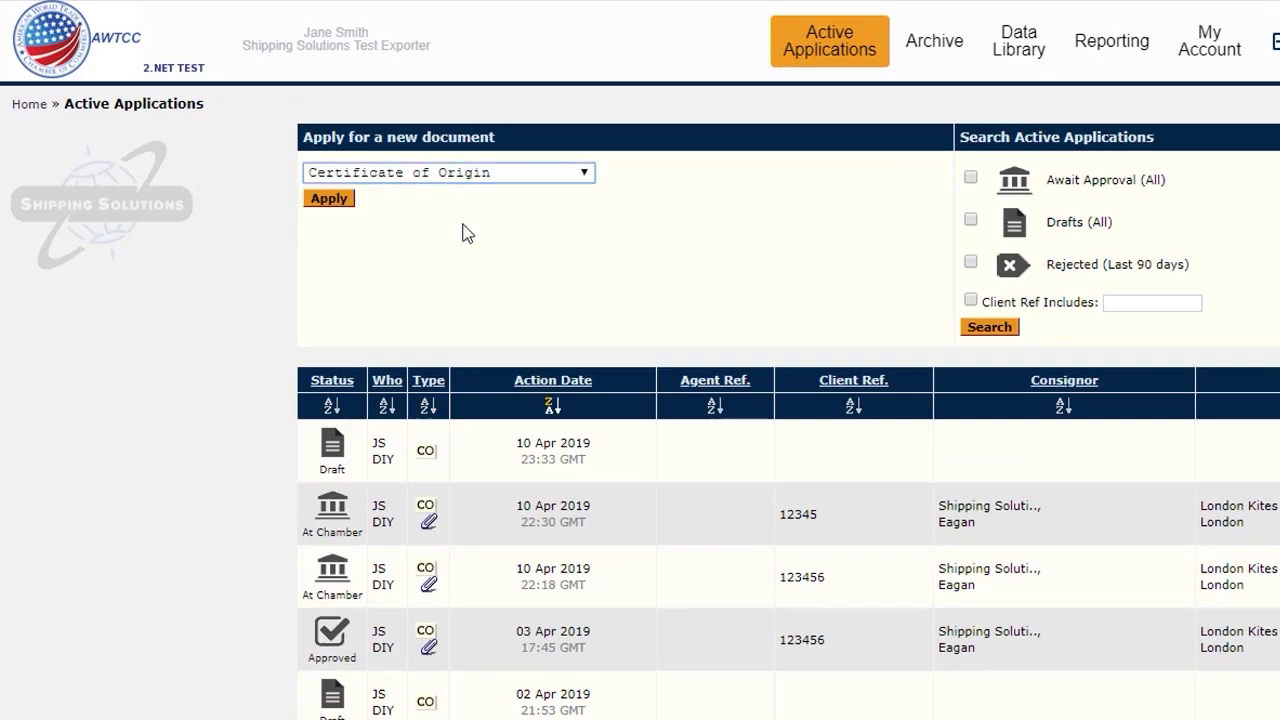
click(329, 199)
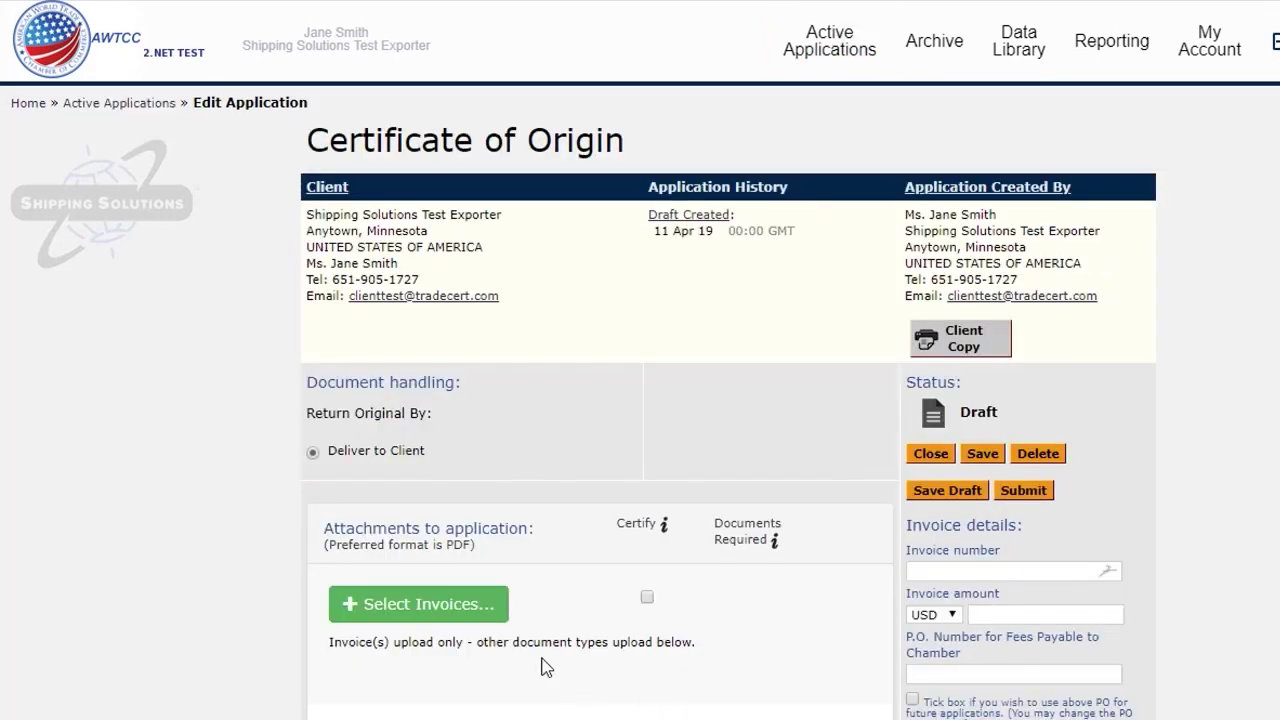
Attach the invoice file 24-eCO_CommercialInvoice.pdf to the application
click(460, 608)
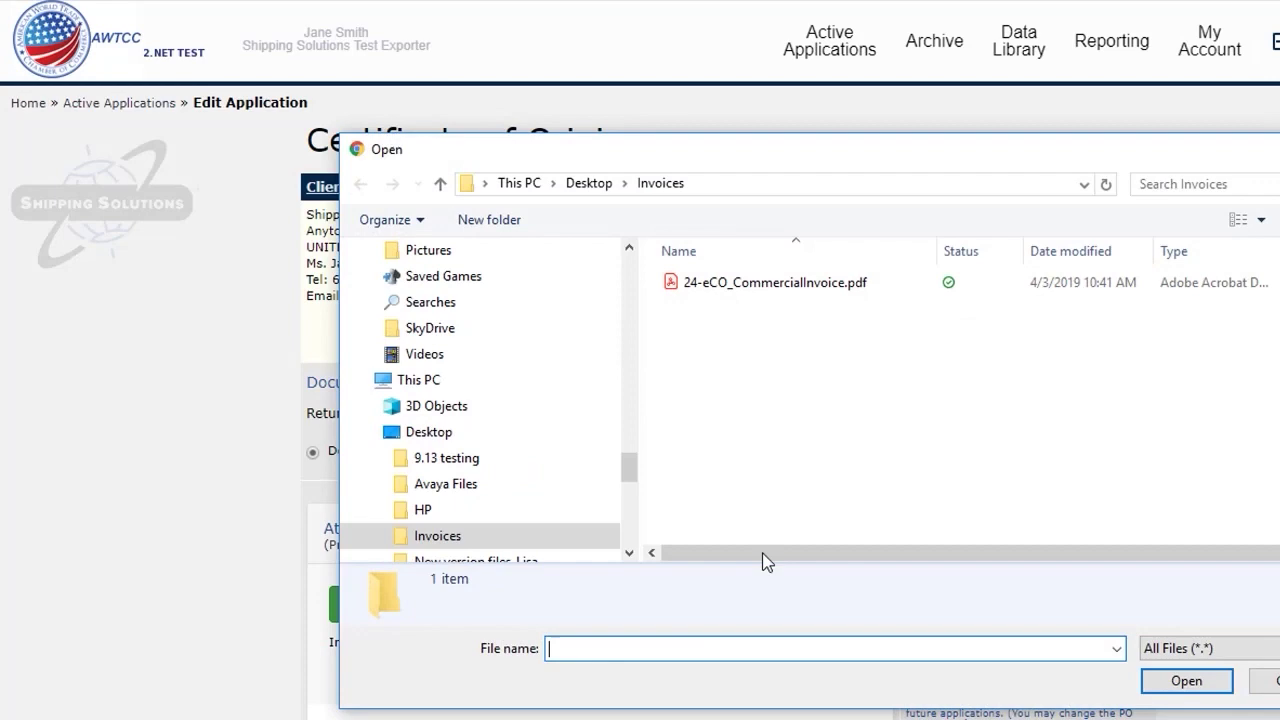
click(851, 285)
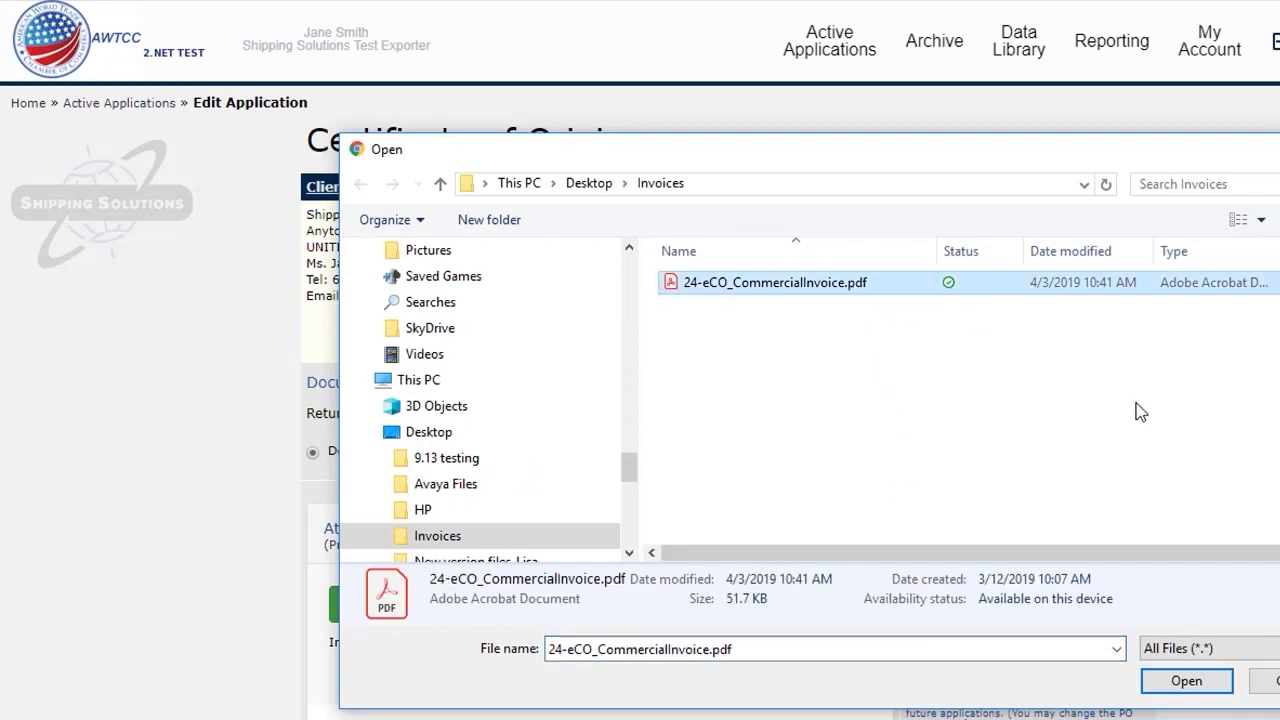
click(1183, 684)
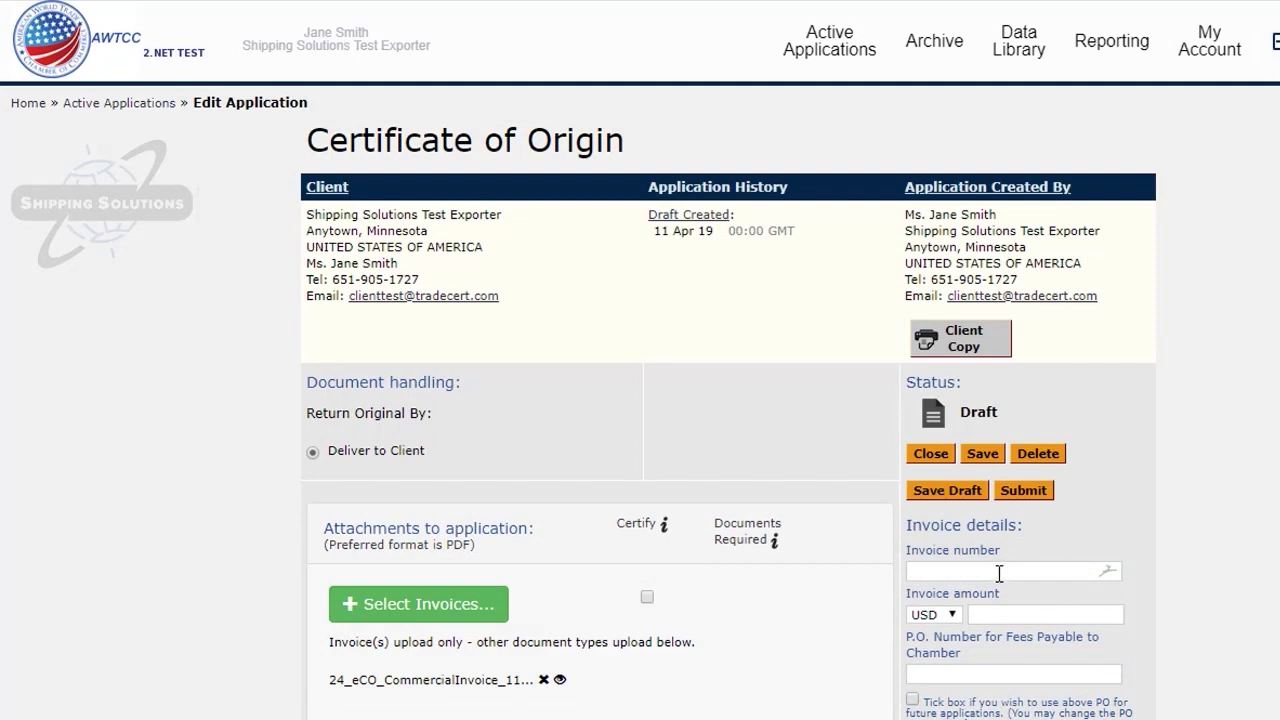
Fill in the invoice details with invoice number 123456 and an amount of 375.16 USD
click(1007, 570)
text(123456)
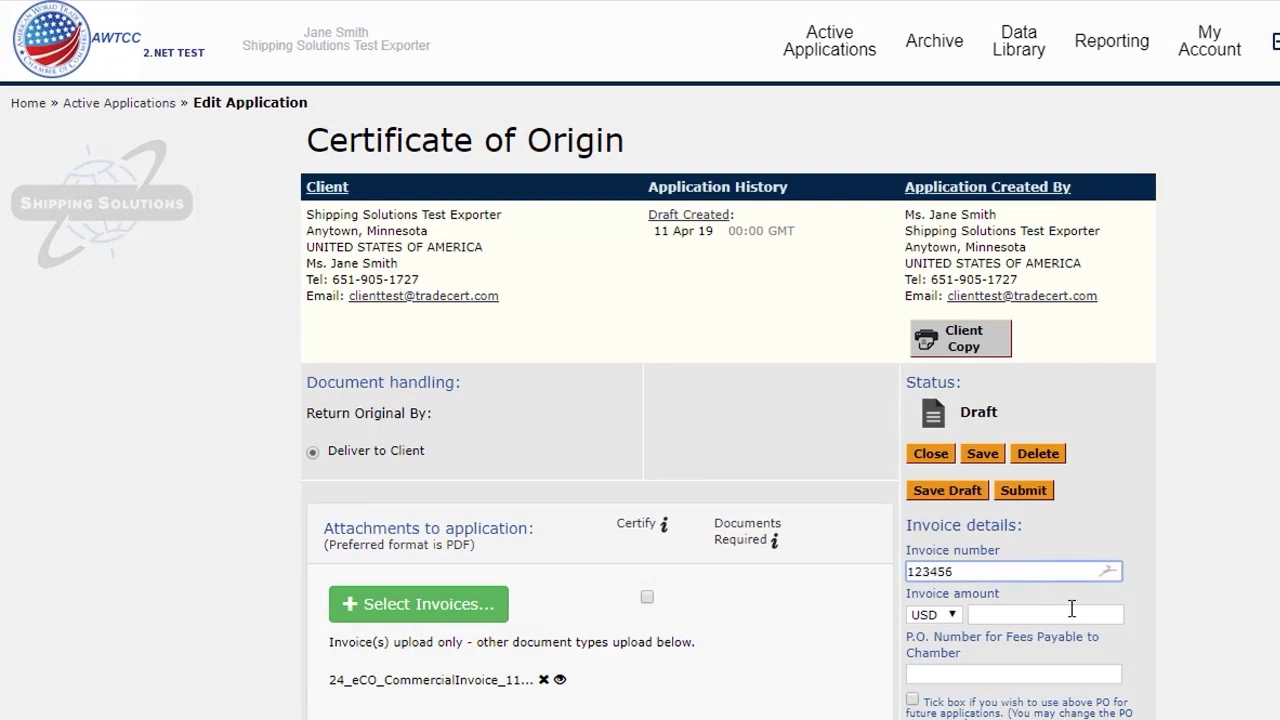
click(1071, 609)
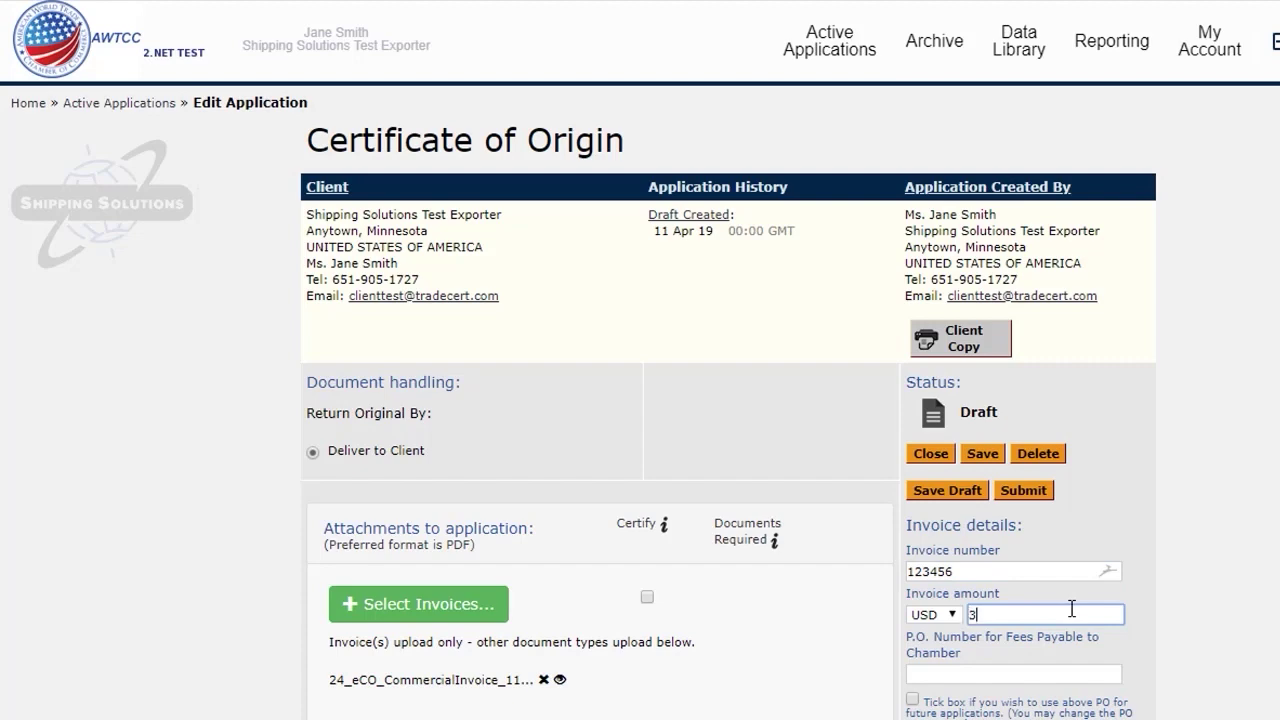
text(375.16)
scroll(1122, 562, down, 4)
scroll(1122, 562, down, 4)
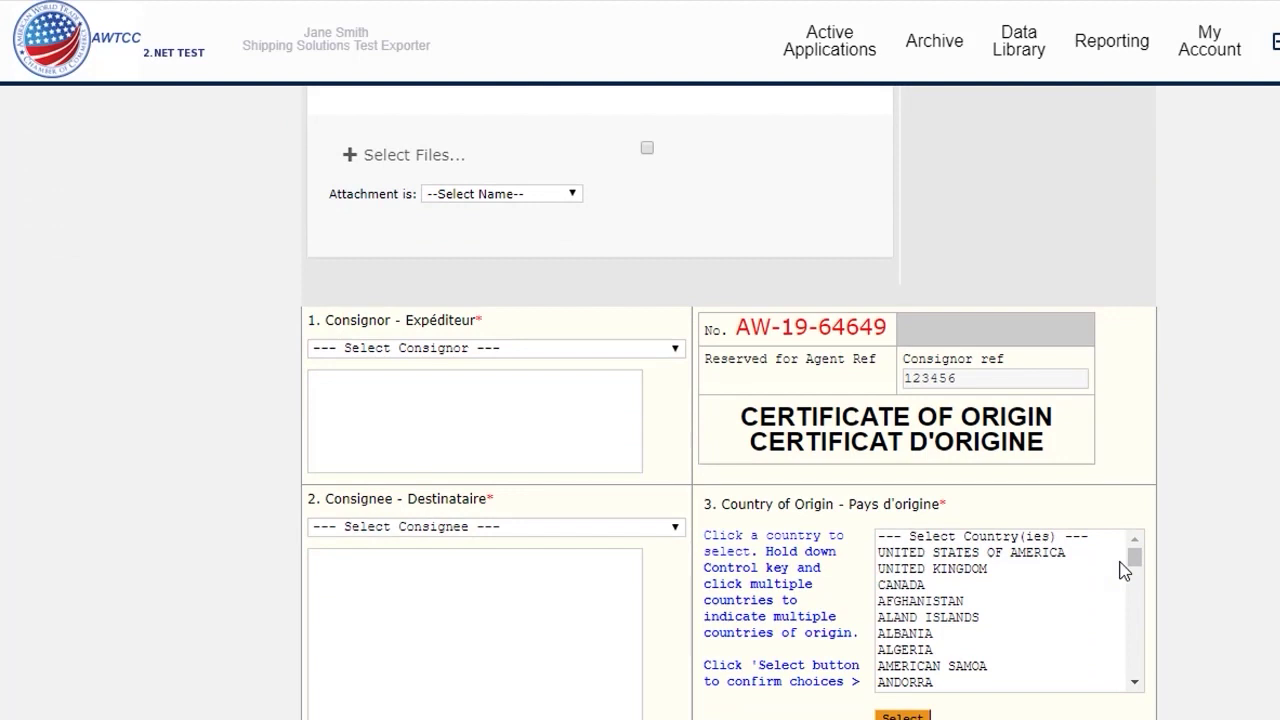
scroll(1123, 566, down, 3)
scroll(1172, 443, down, 2)
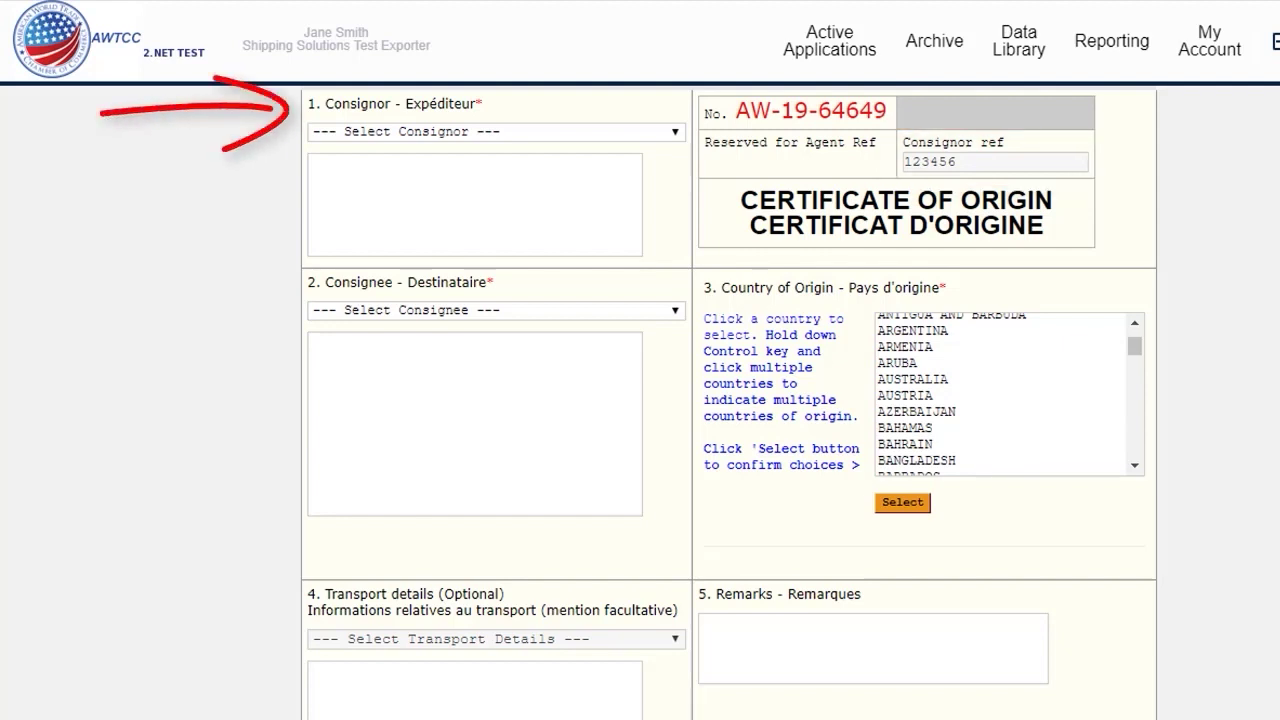
click(676, 137)
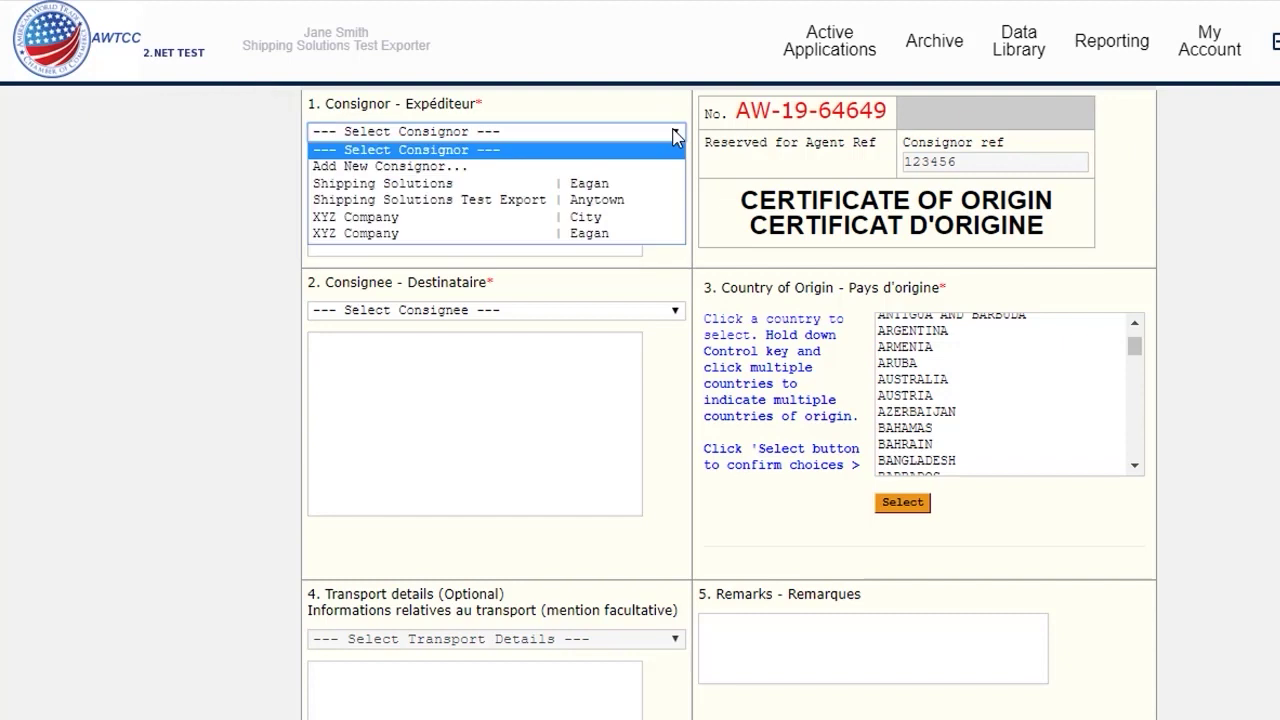
click(464, 167)
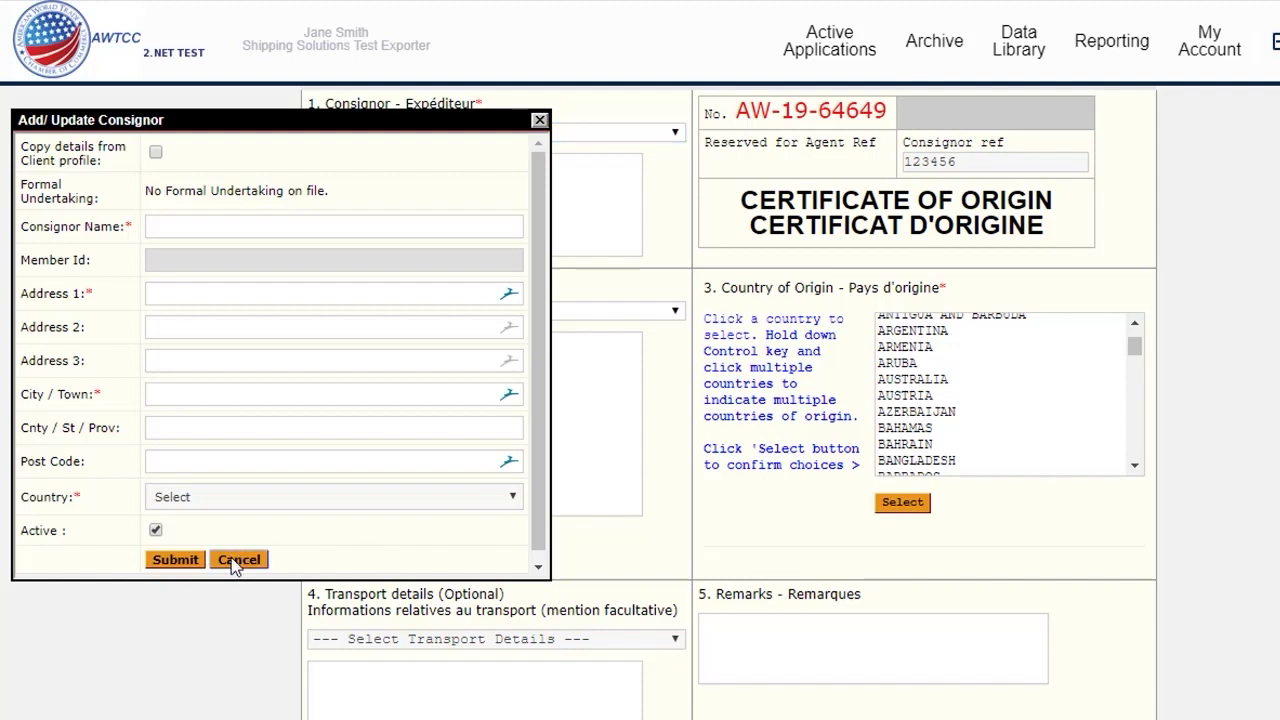
click(231, 562)
click(1166, 72)
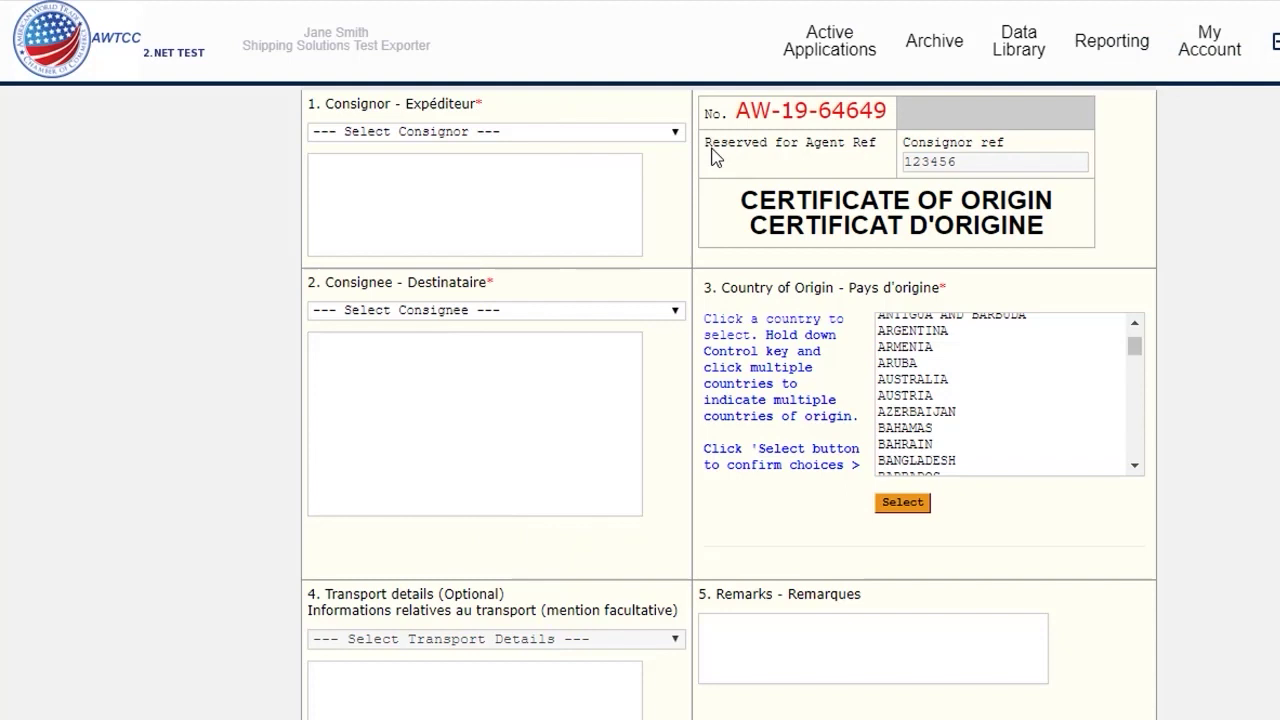
Choose Shipping Solutions in Eagan as the consignor and London Kites Ltd. in London as the consignee
click(668, 131)
click(484, 182)
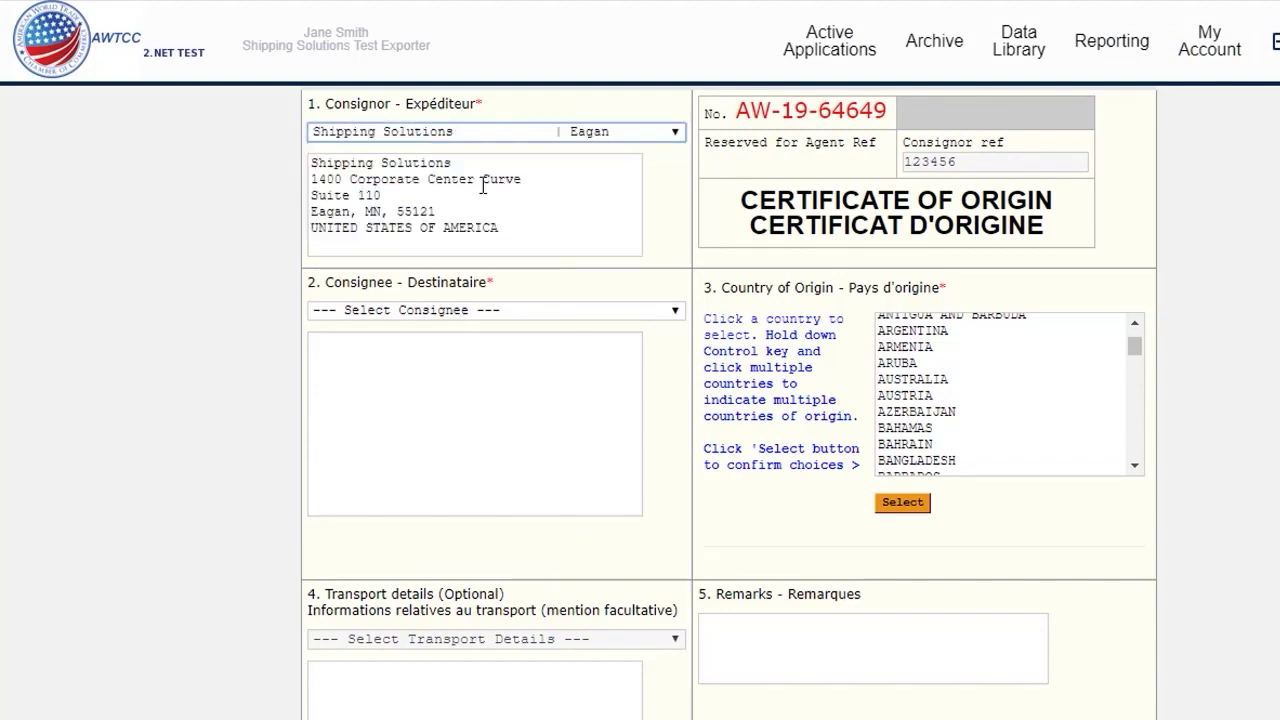
click(674, 312)
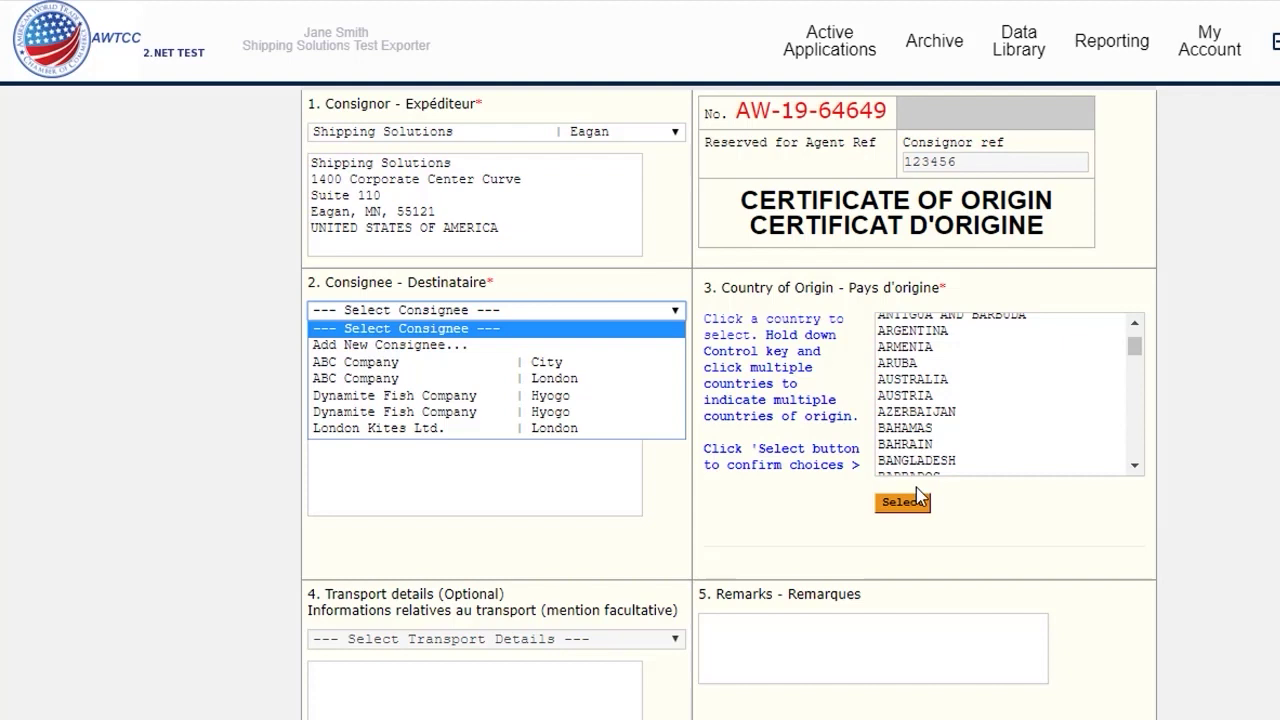
click(471, 430)
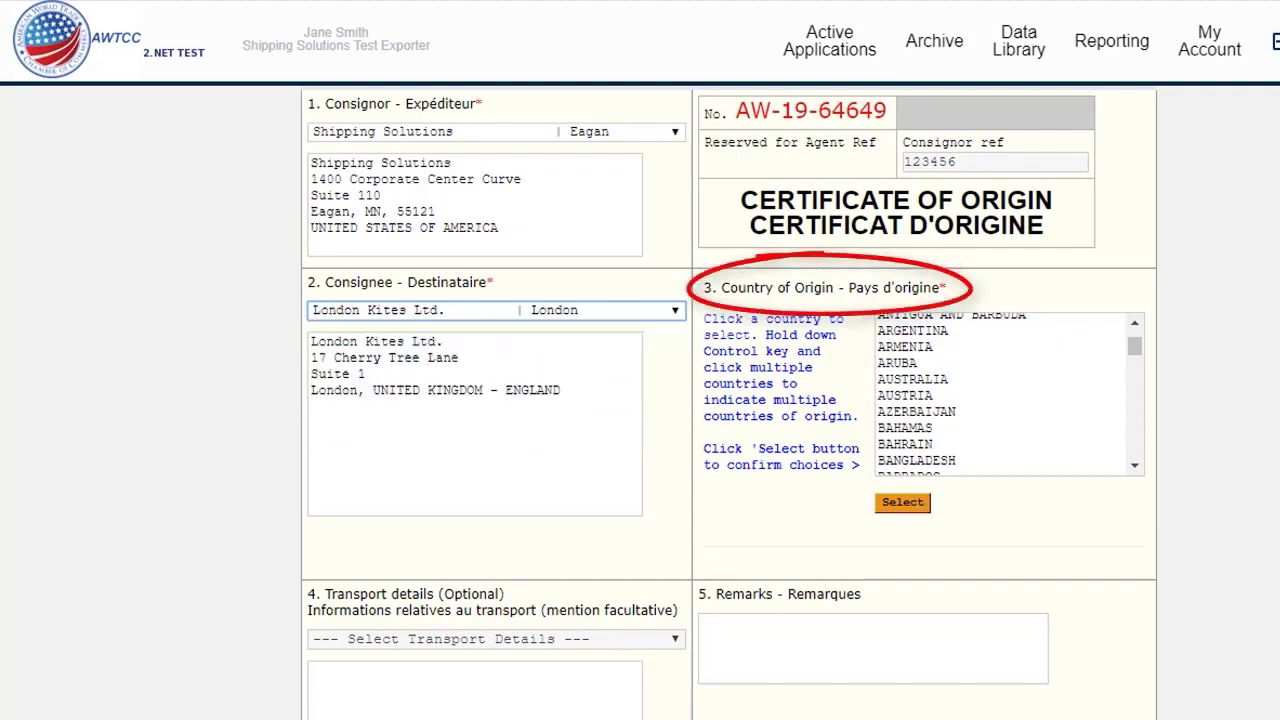
Set the country of origin to UNITED STATES OF AMERICA and confirm the choice
drag(1138, 353, 1133, 331)
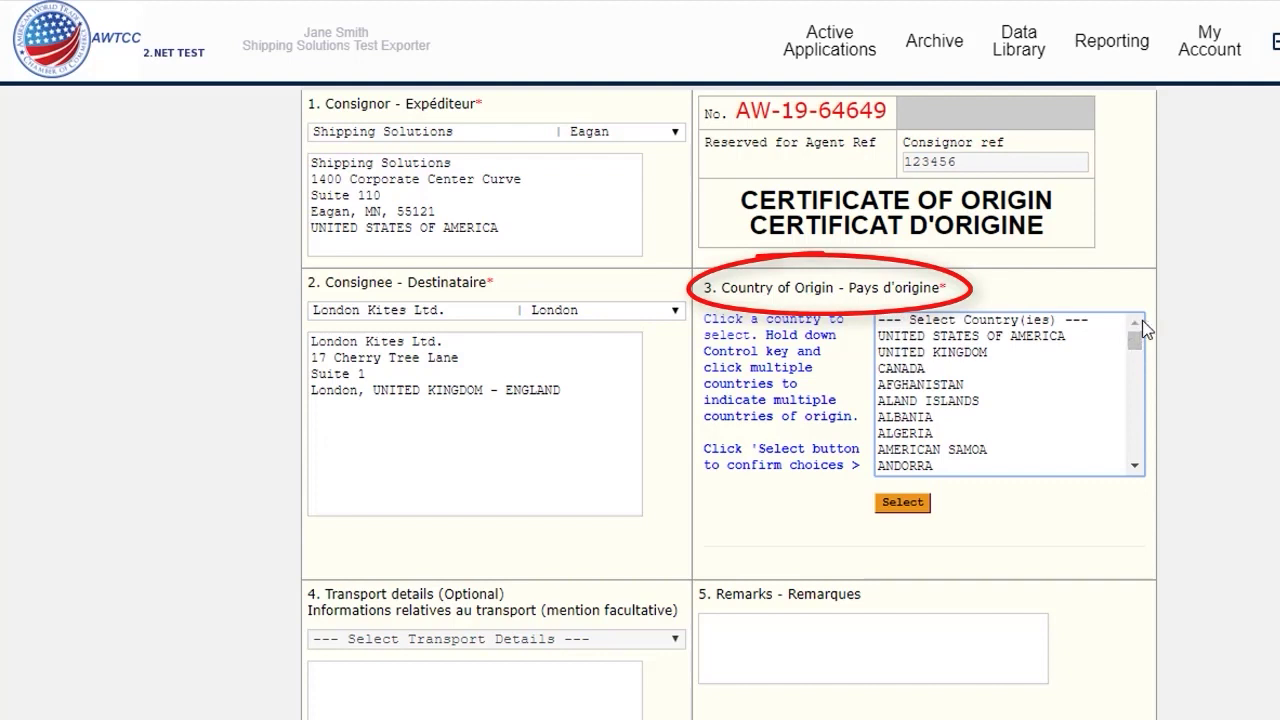
click(1059, 335)
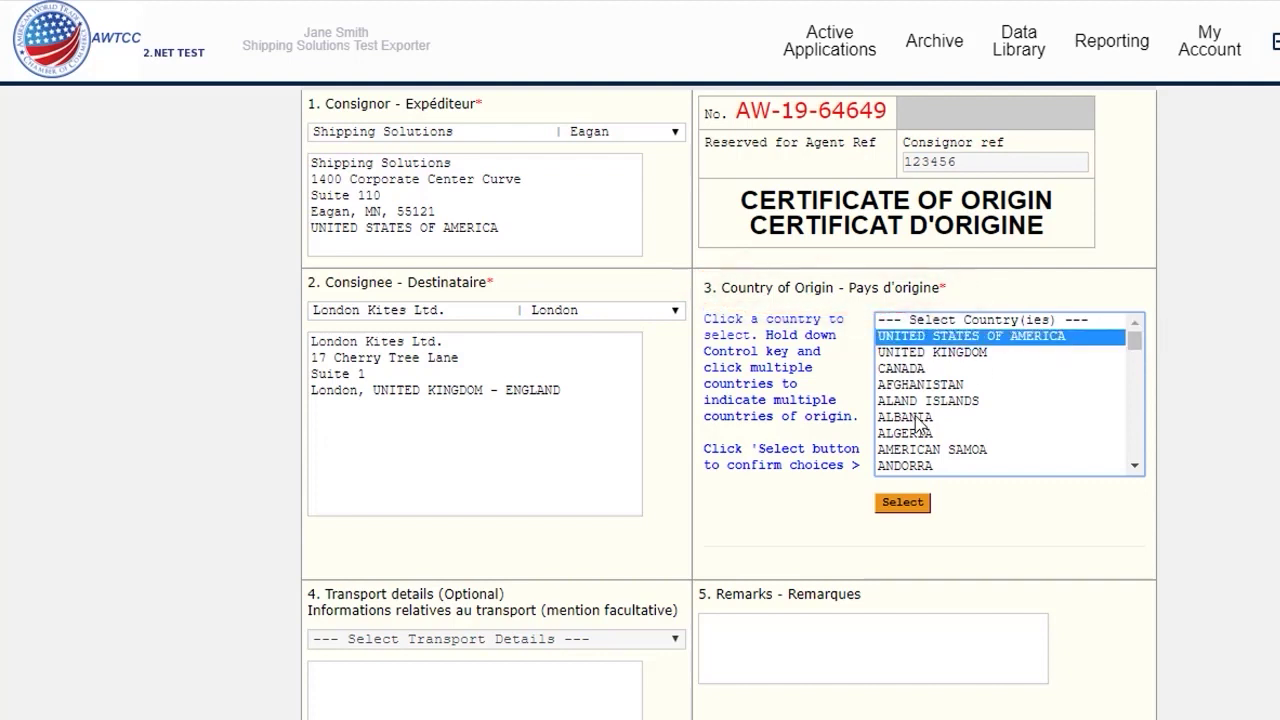
click(889, 510)
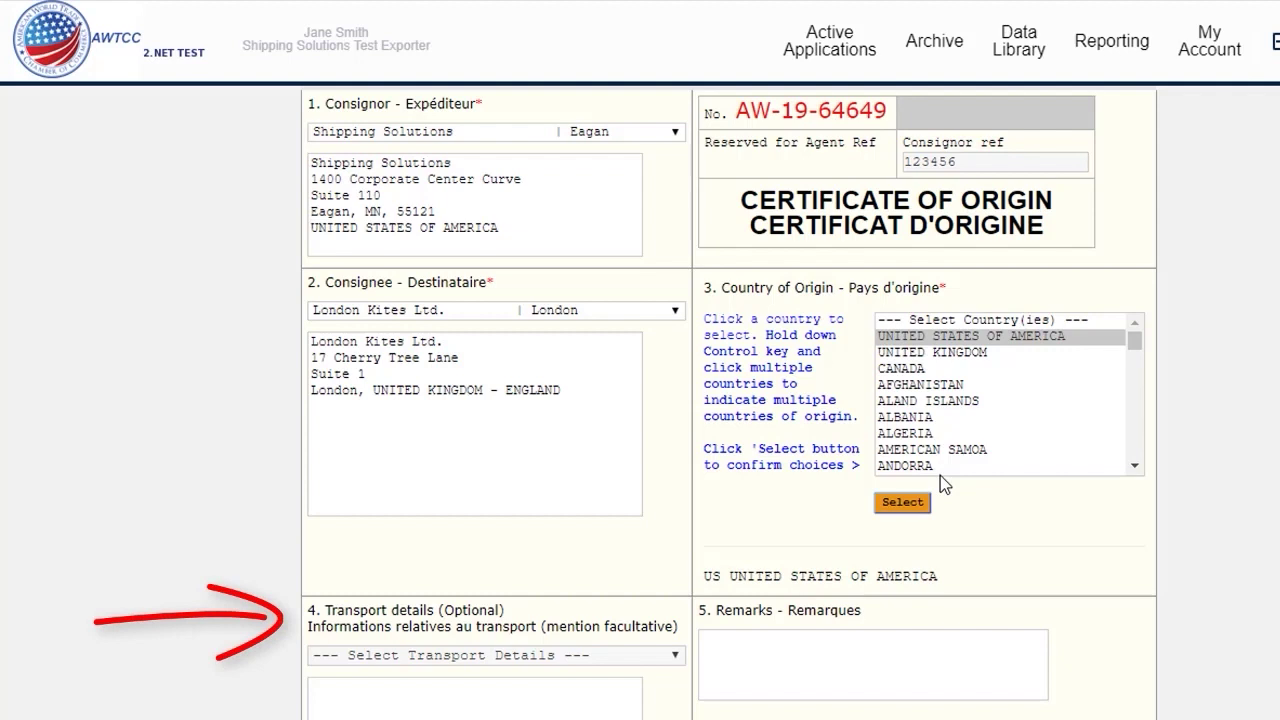
Set the transport details to By Air Freight and enter 123456 in the remarks
click(676, 655)
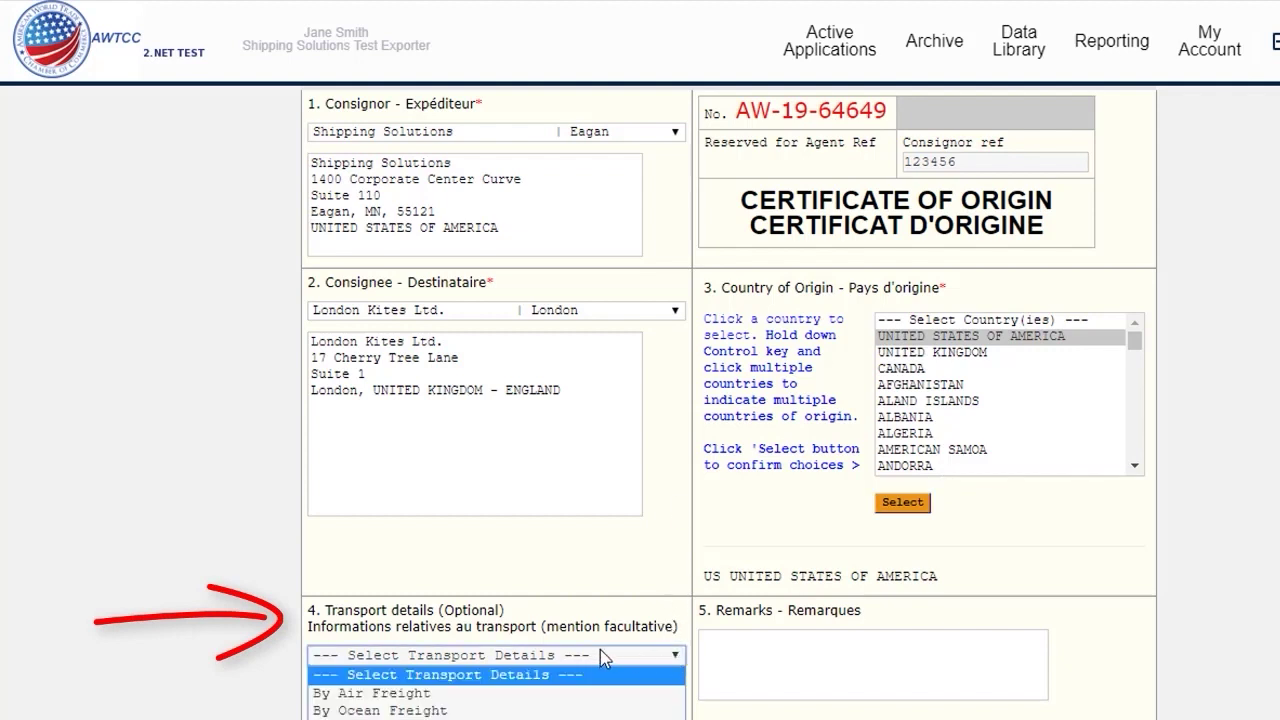
click(416, 694)
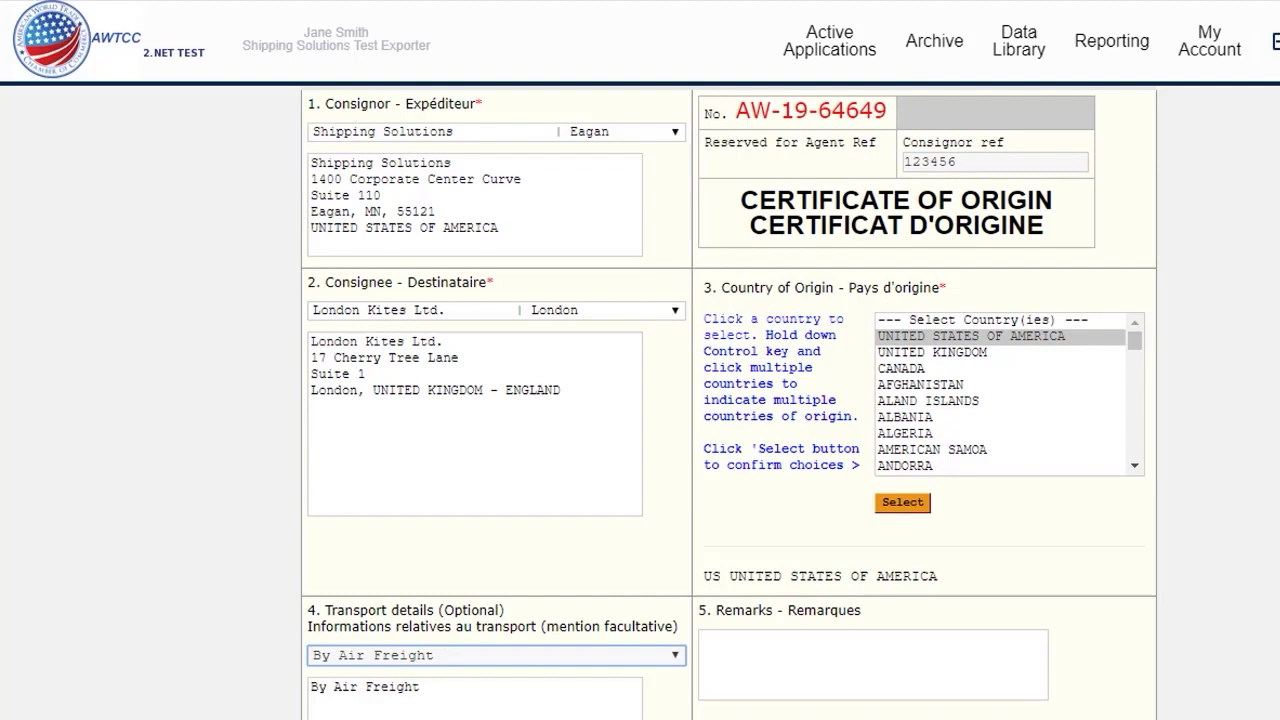
click(937, 664)
text(123456)
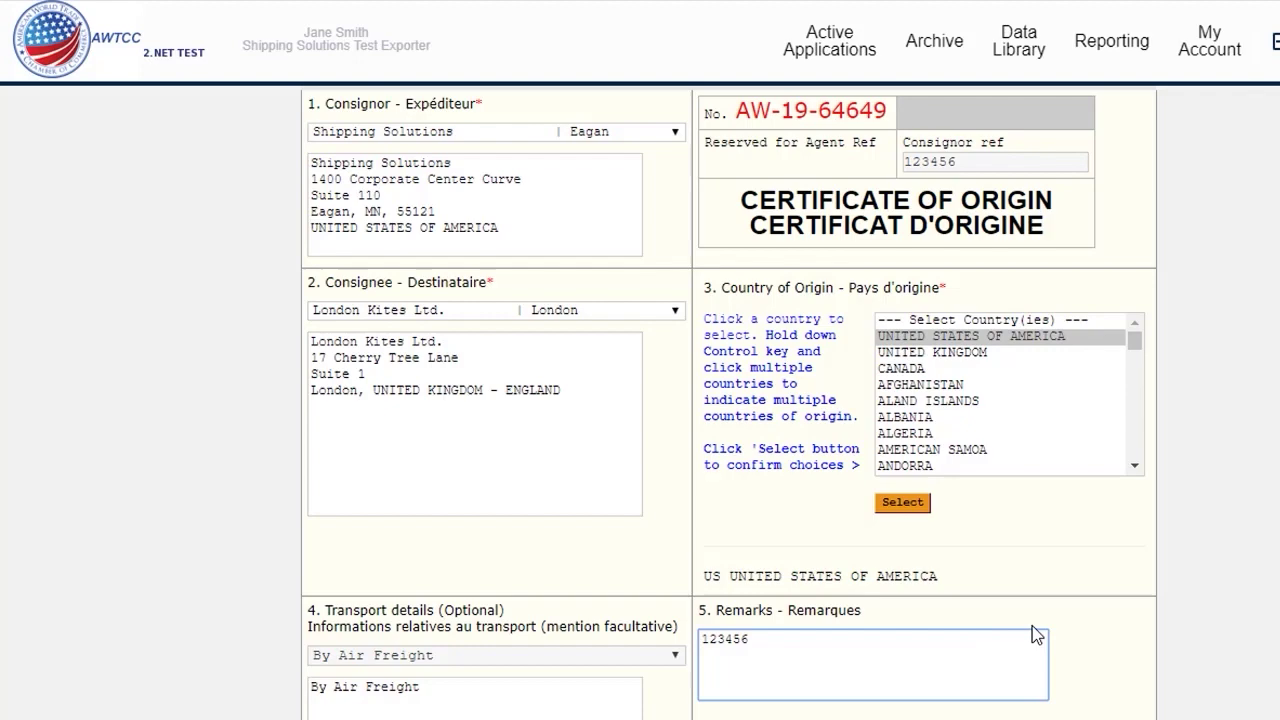
Insert the repetitive texts Kite Spines, Kite String and Kite Tails into the goods description
scroll(1081, 589, down, 5)
scroll(1078, 580, down, 1)
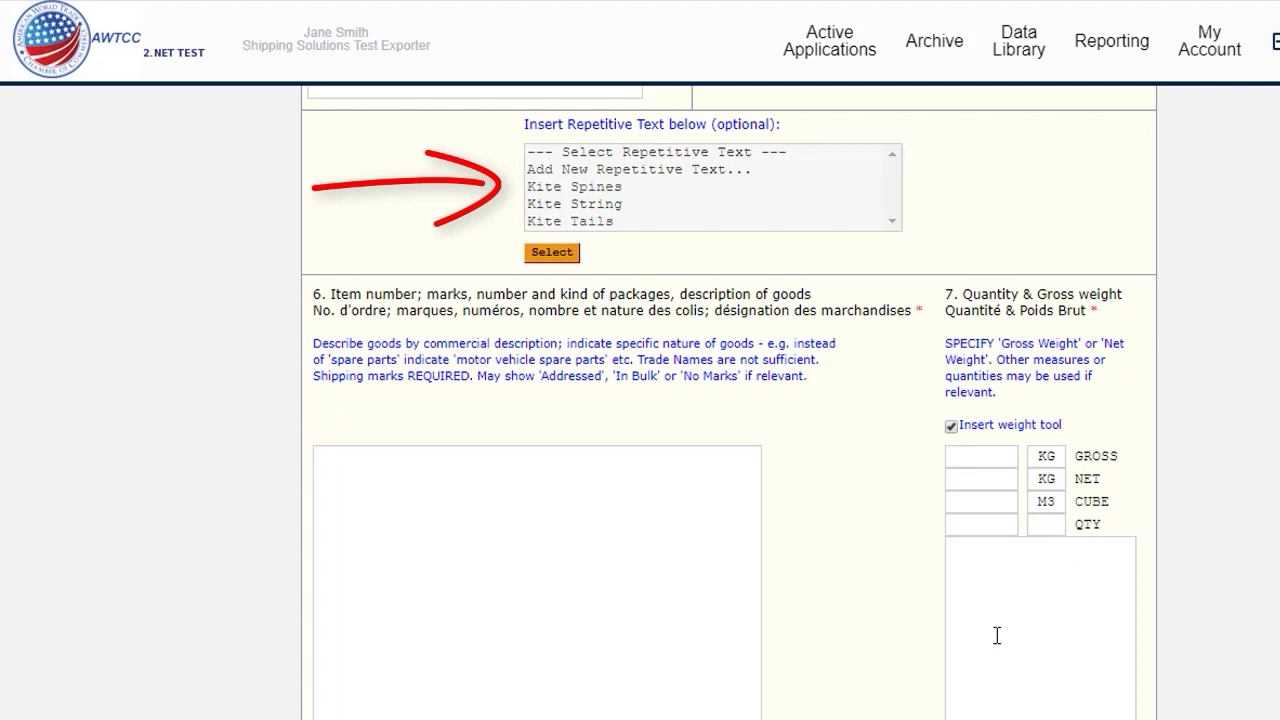
click(613, 187)
shift+click(610, 222)
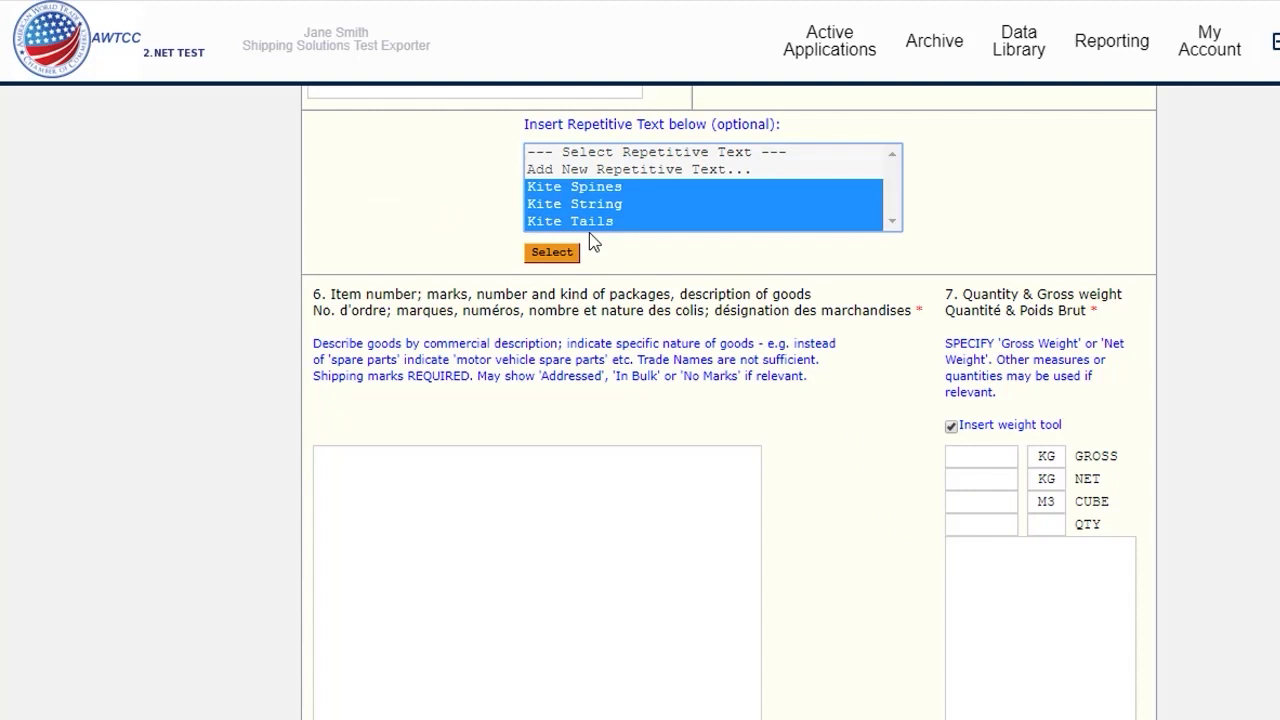
click(552, 253)
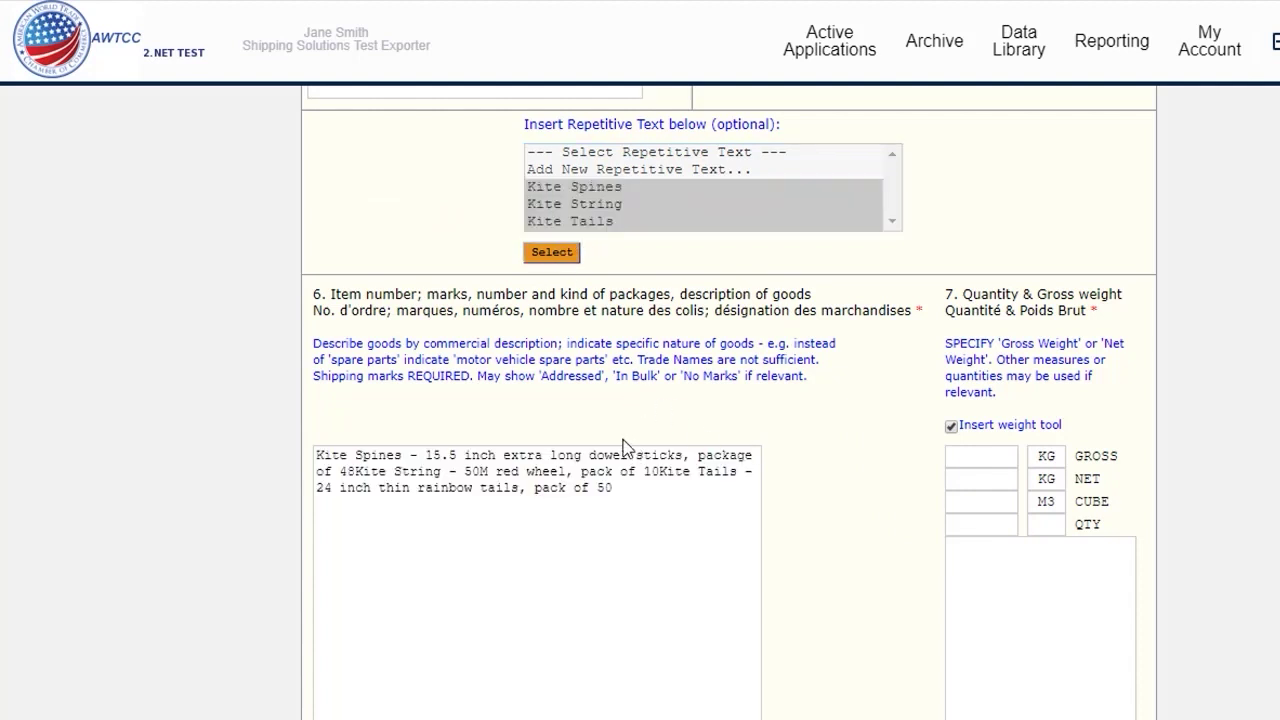
Separate the Kite Spines, Kite String and Kite Tails entries in the goods description with blank lines
click(358, 471)
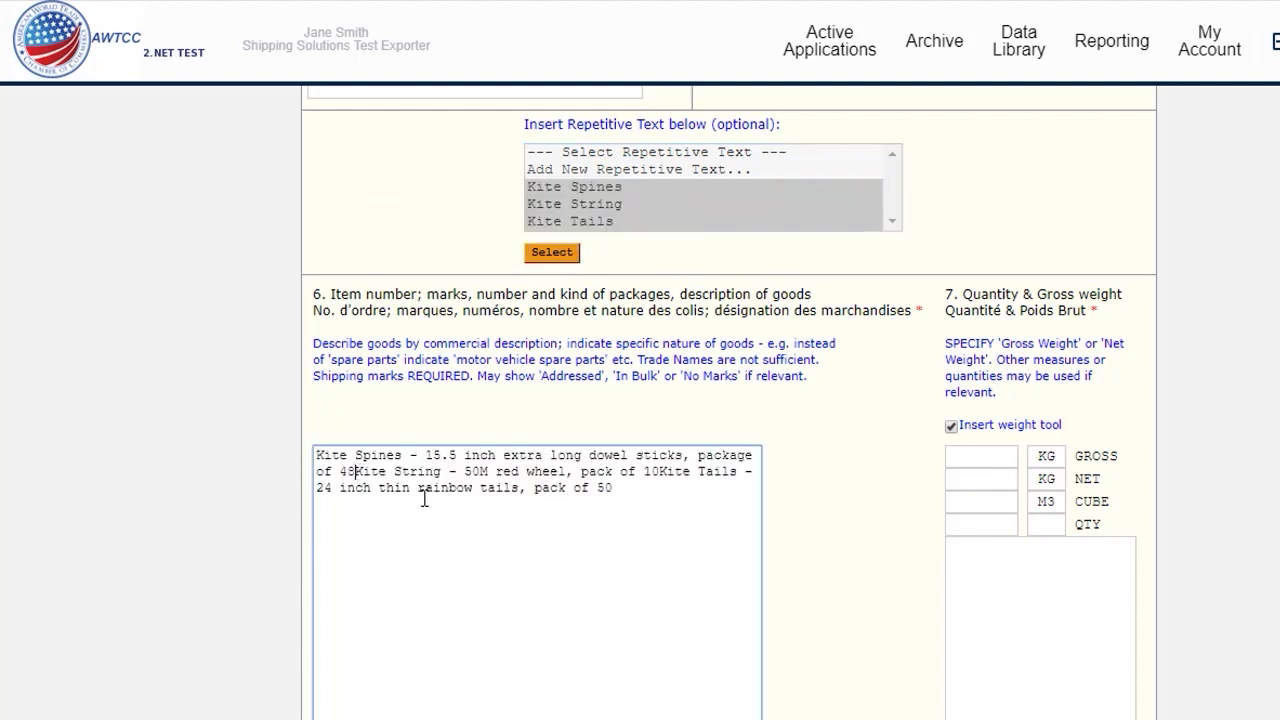
key(Return)
key(Return)
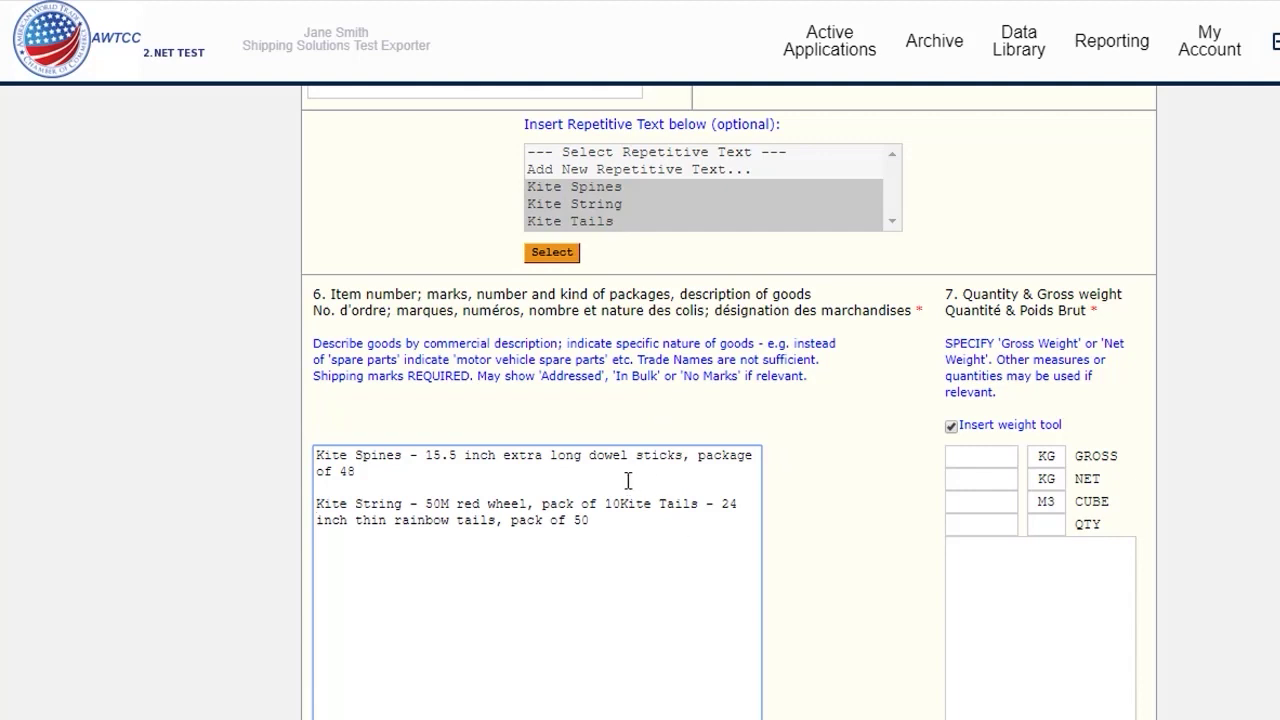
click(606, 504)
key(Return)
key(Return)
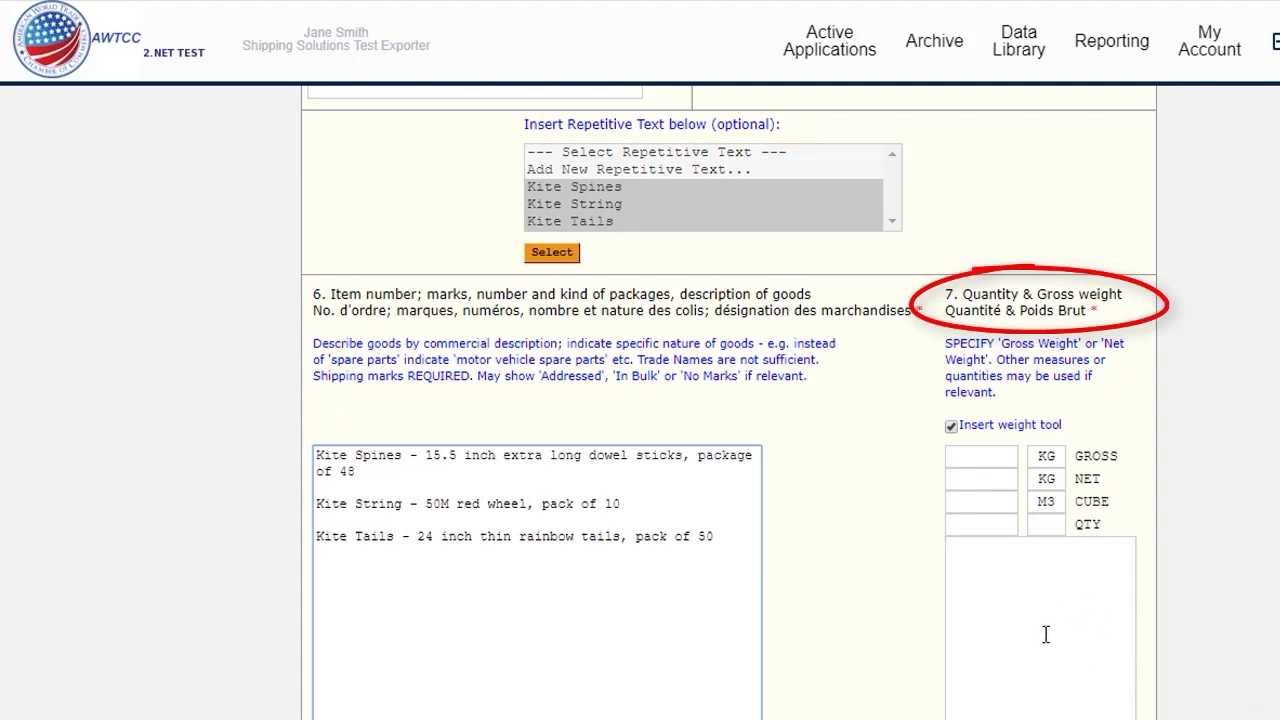
Enter a gross weight of 25 KG for the shipment
click(1086, 583)
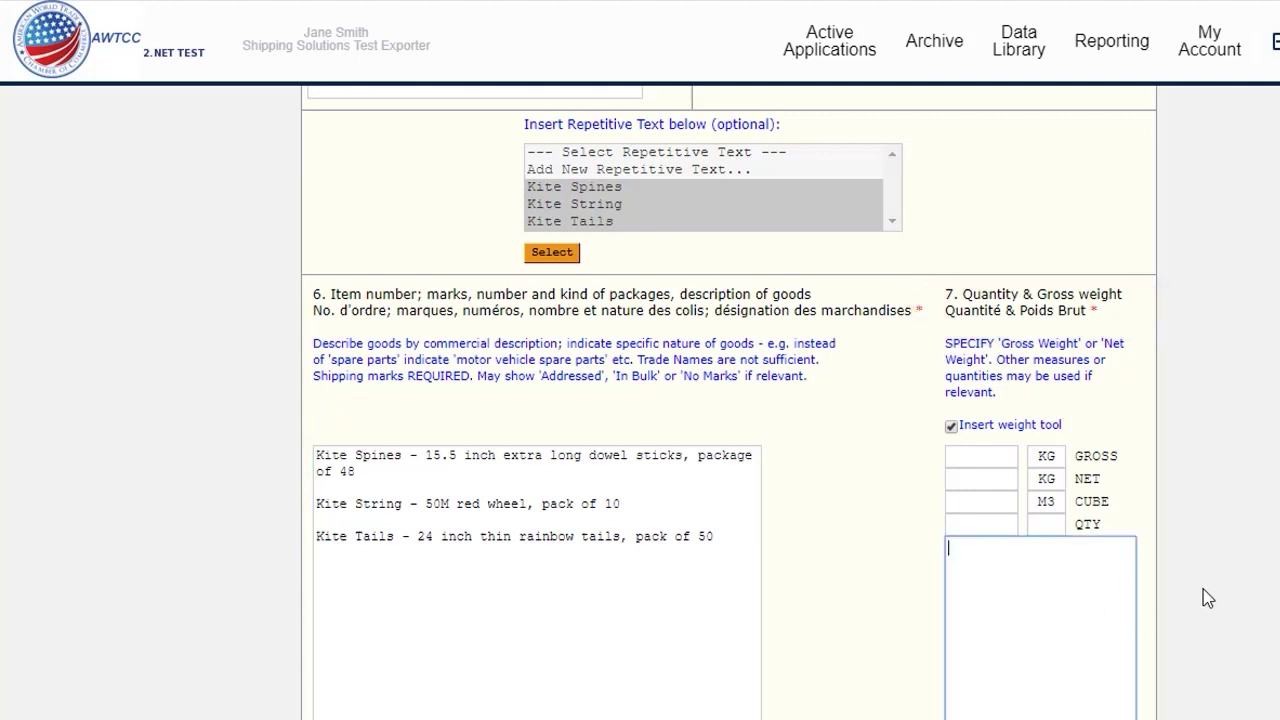
click(960, 456)
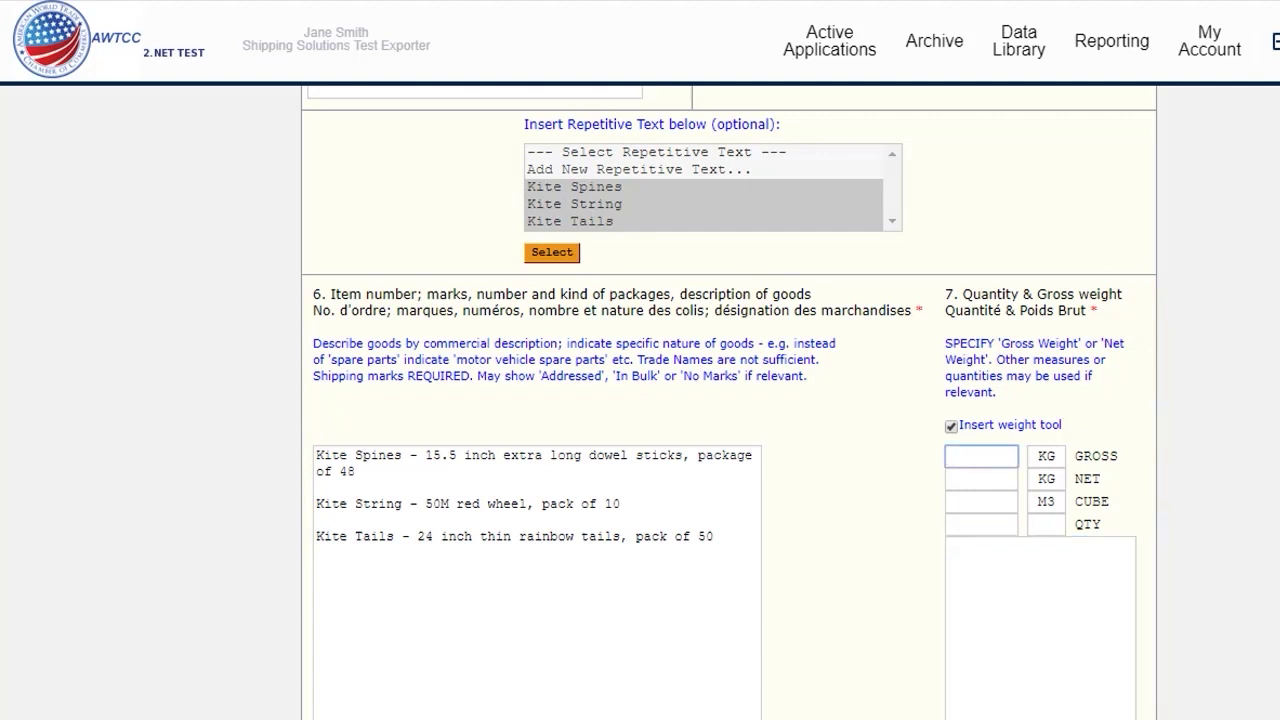
text(25)
Save the application and confirm to continue working on it
scroll(728, 400, up, 15)
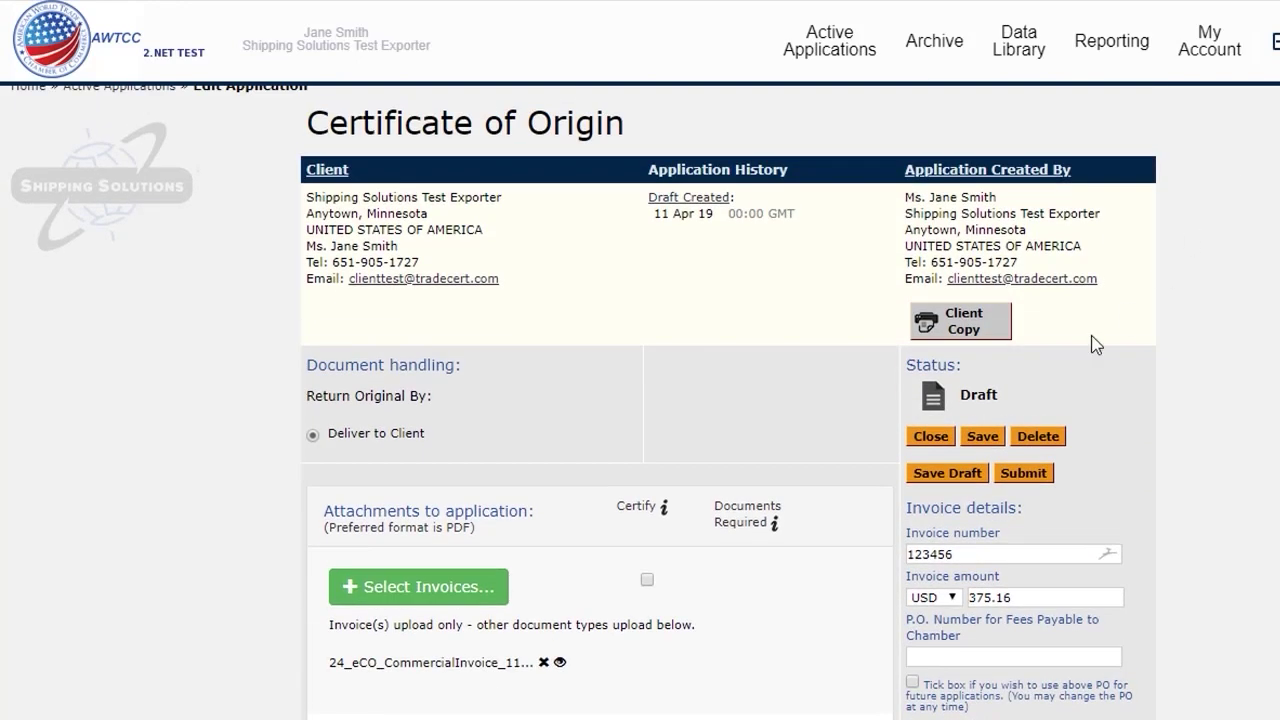
click(982, 438)
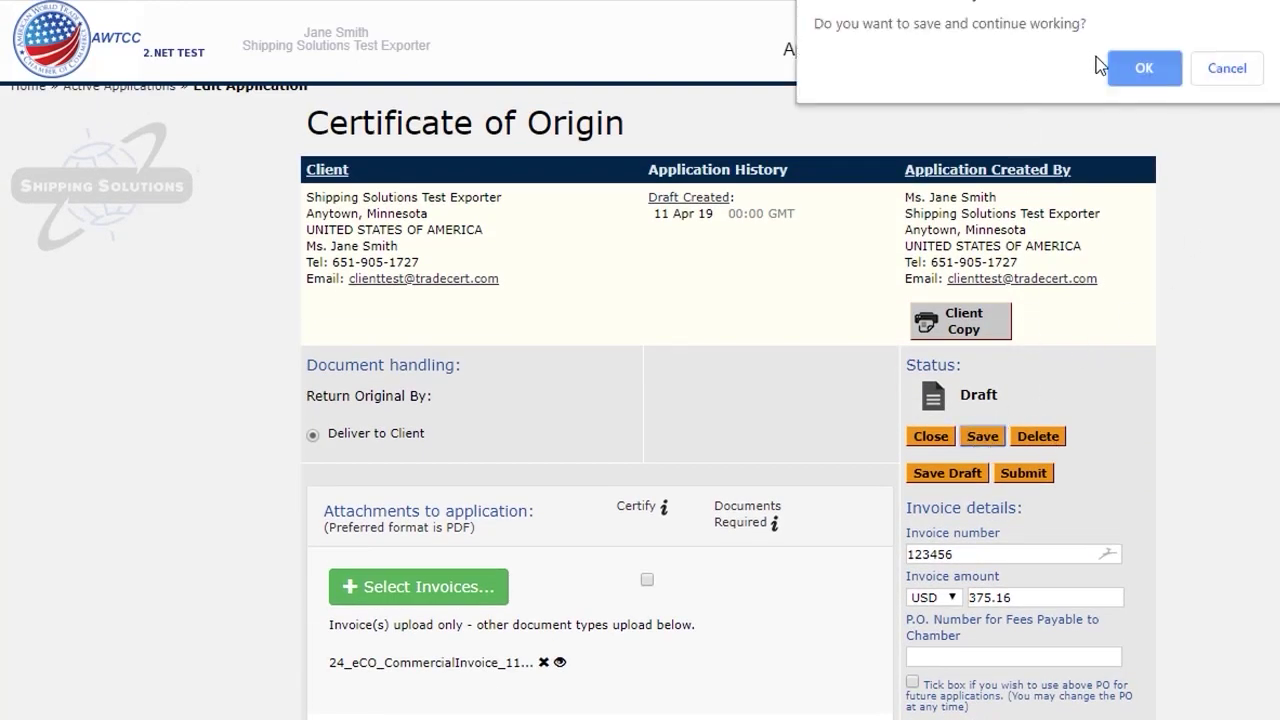
click(1140, 66)
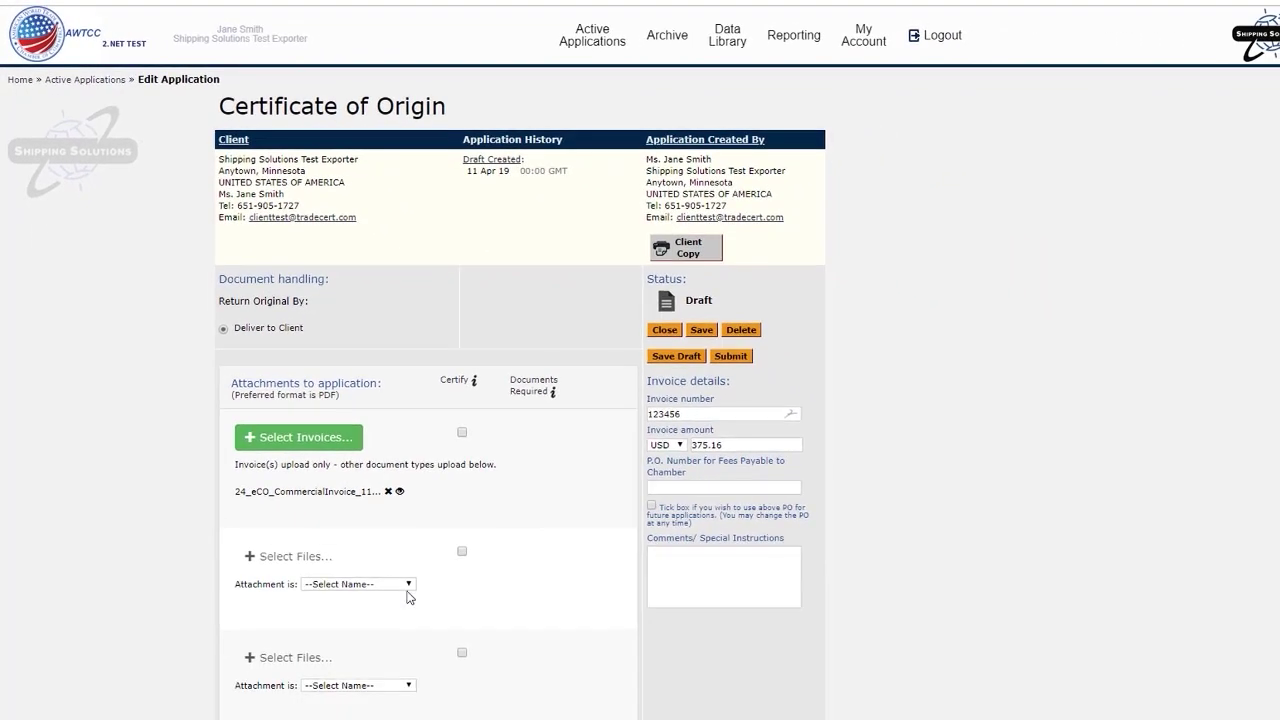
Open the client copy of the application and review the draft certificate
click(408, 584)
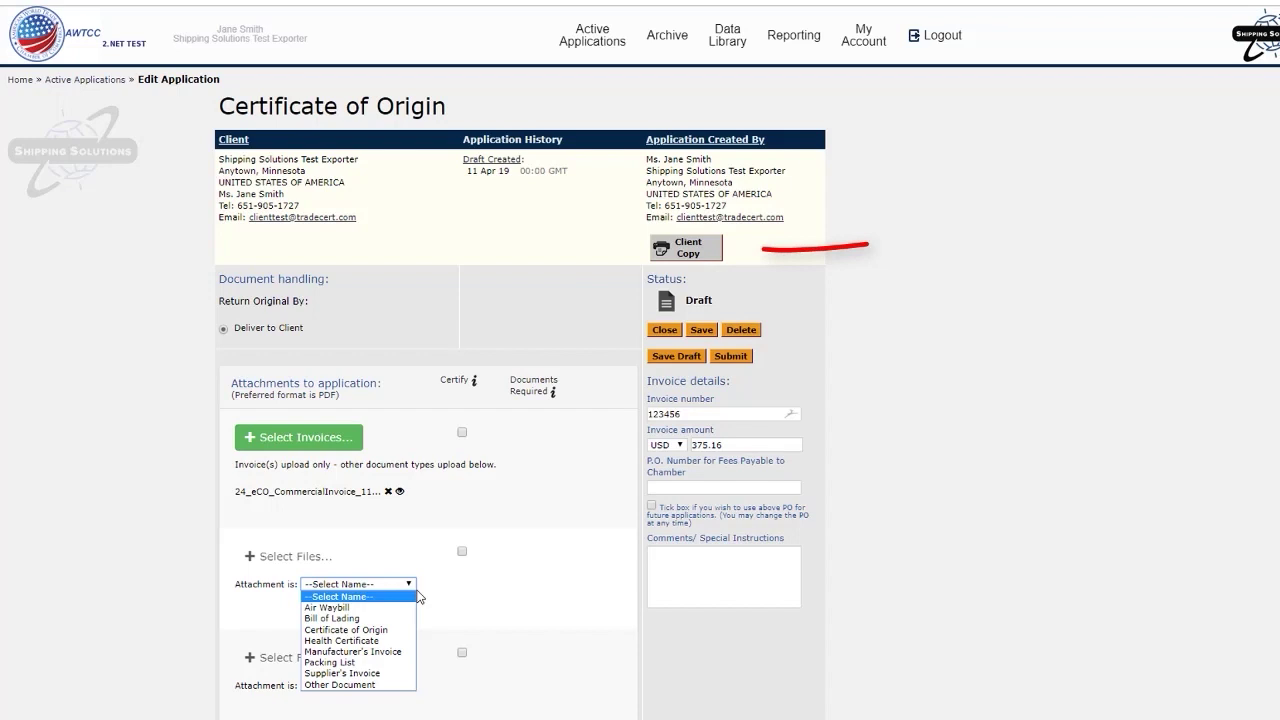
click(705, 255)
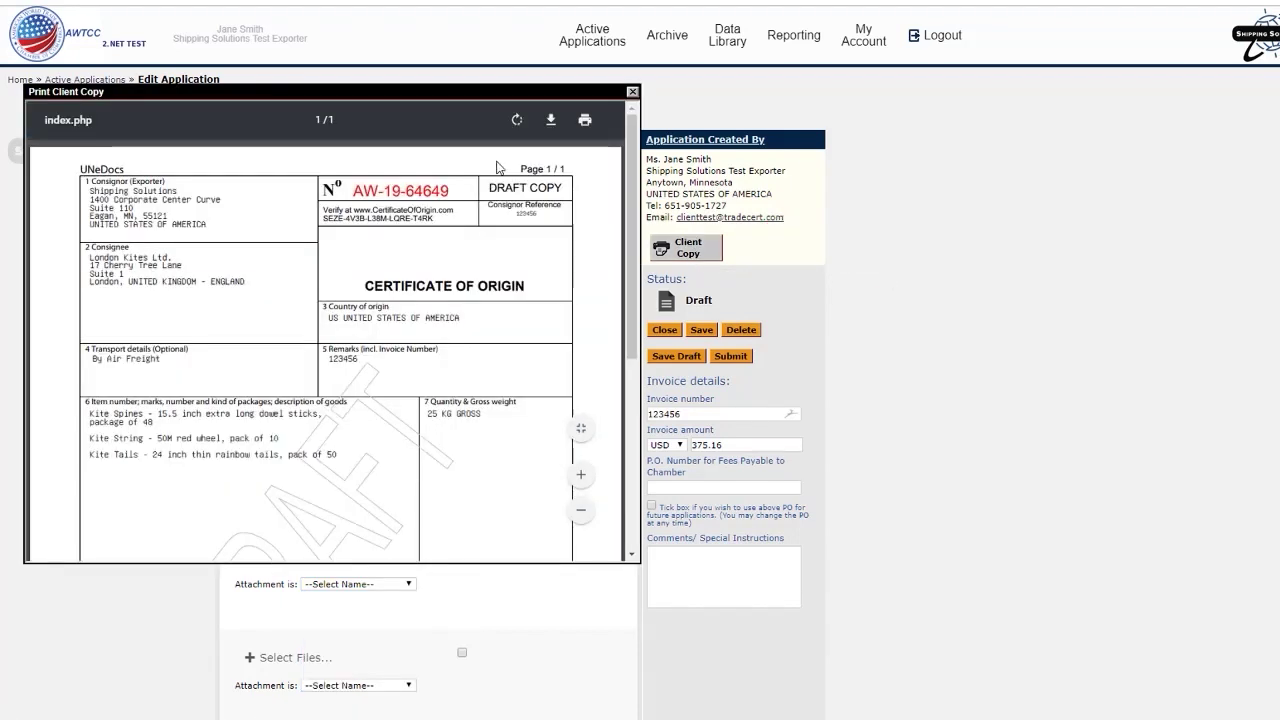
mouse_move(628, 196)
mouse_down()
mouse_move(614, 354)
mouse_move(627, 179)
mouse_up()
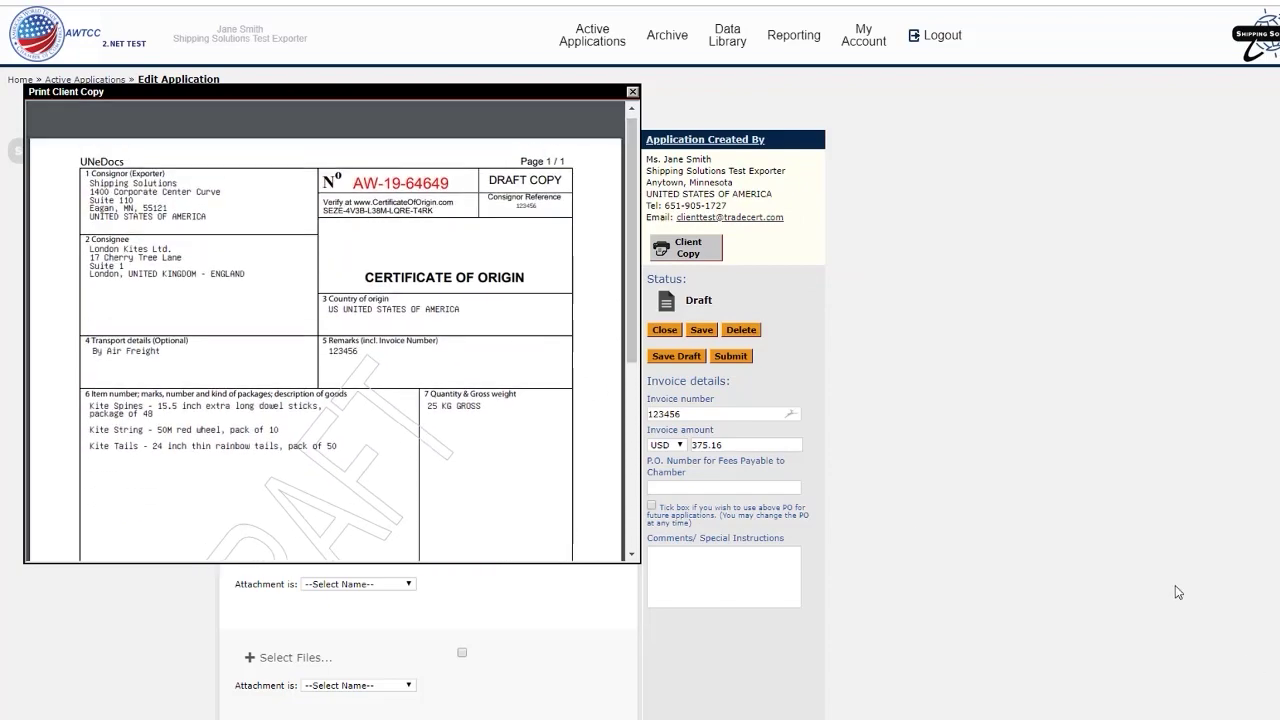
Close the draft certificate copy and submit the application with the Self Service/DIY processing option
click(632, 92)
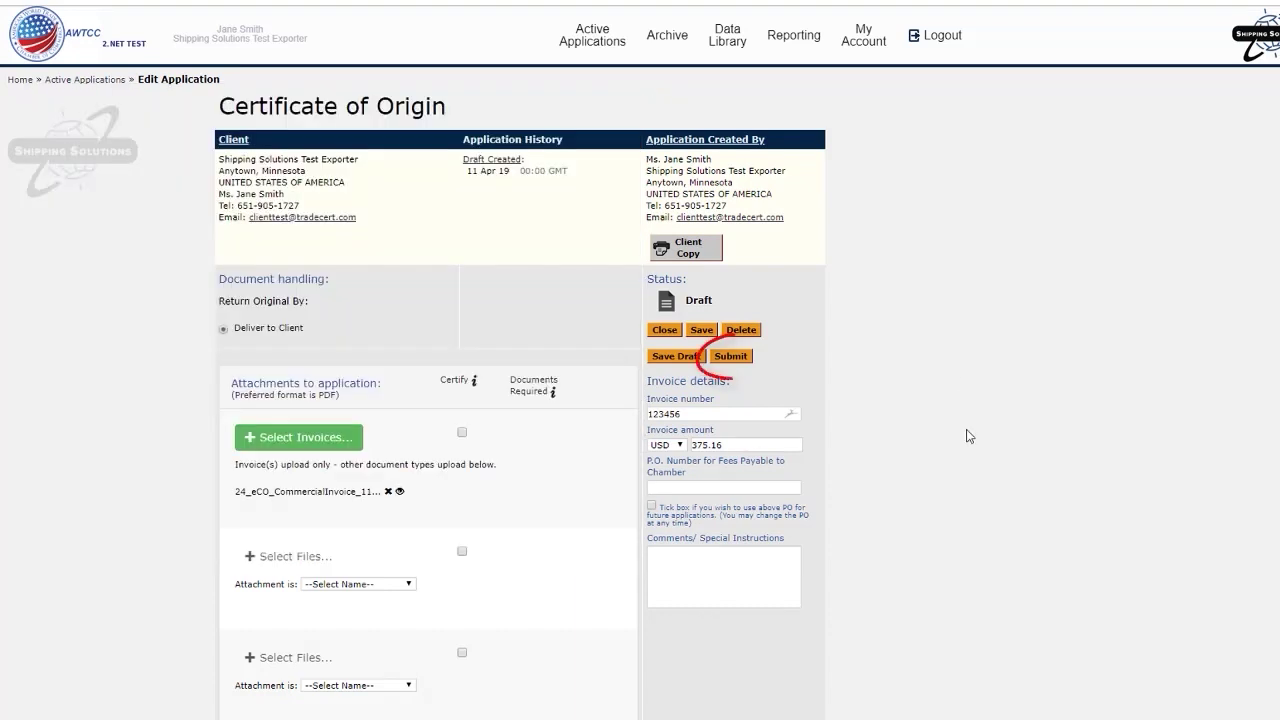
click(730, 356)
drag(334, 88, 560, 109)
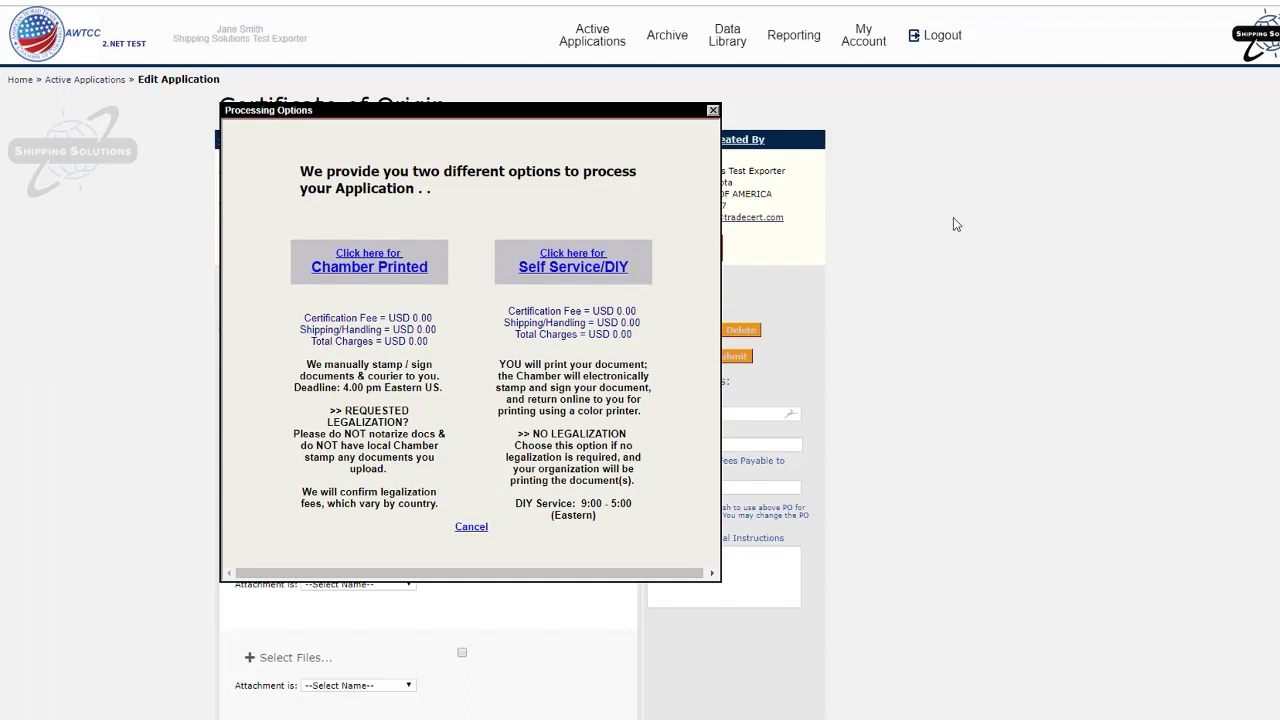
click(563, 270)
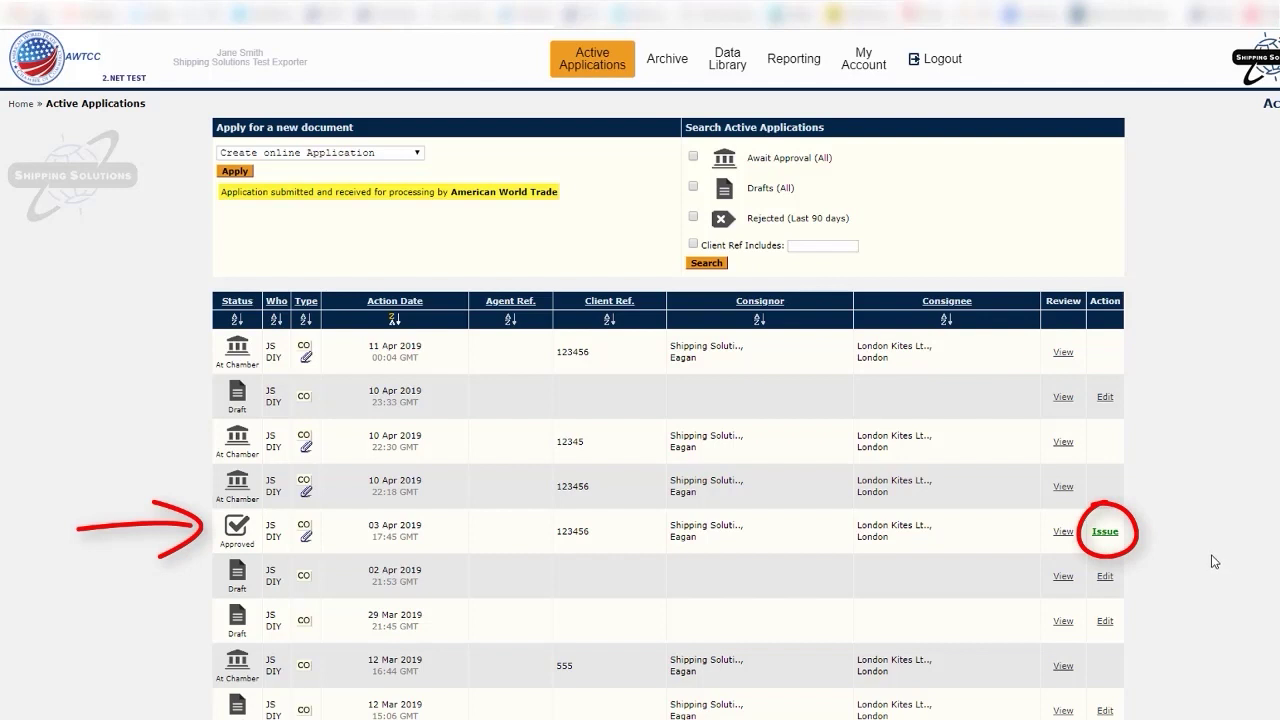
Issue the approved Certificate of Origin application dated 03 Apr 2019 and confirm readiness to print it
click(1105, 531)
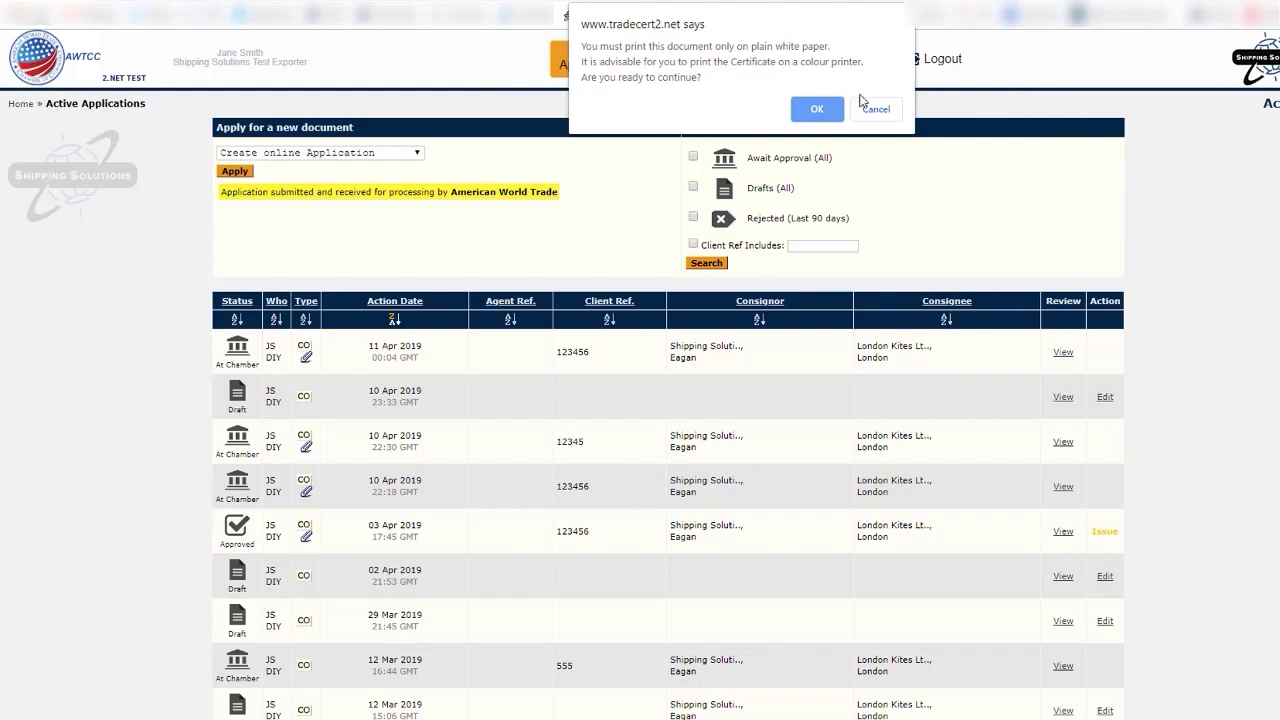
click(814, 113)
Look through the issued original certificate, close it and confirm giving up further printing of original copies
scroll(673, 289, down, 5)
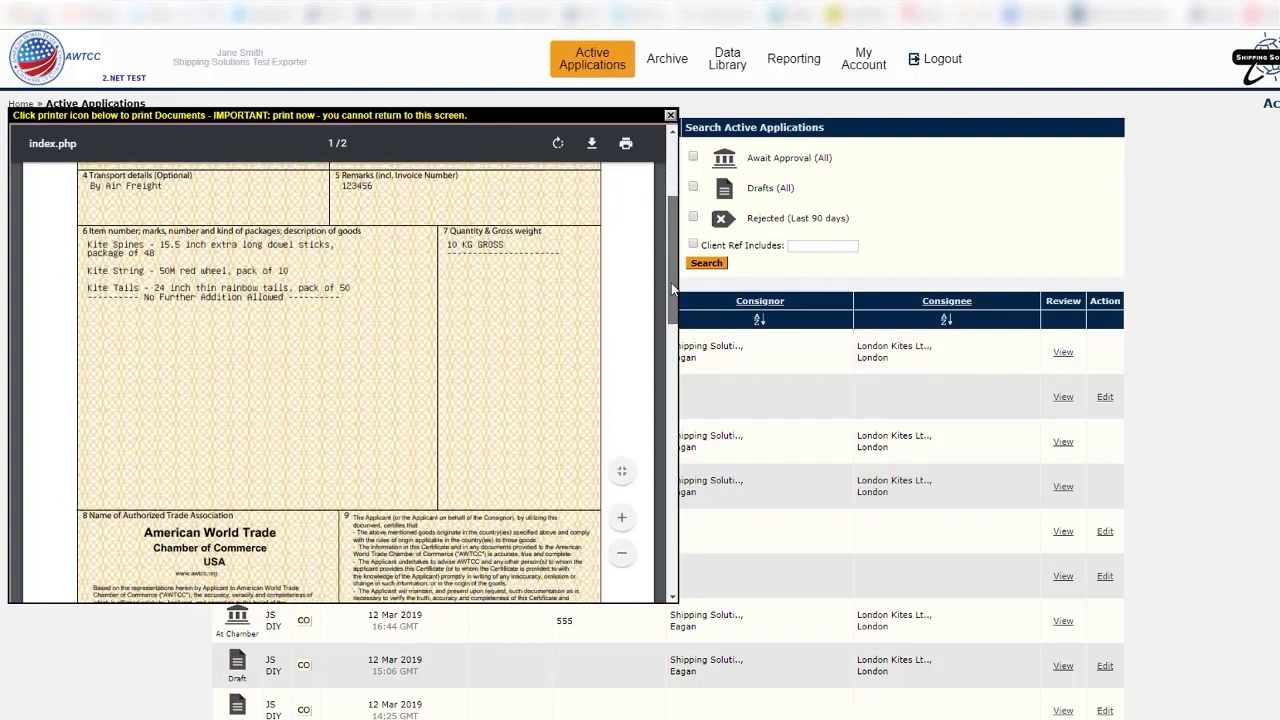
mouse_move(673, 289)
mouse_down()
mouse_move(646, 491)
mouse_move(665, 265)
mouse_move(686, 197)
mouse_up()
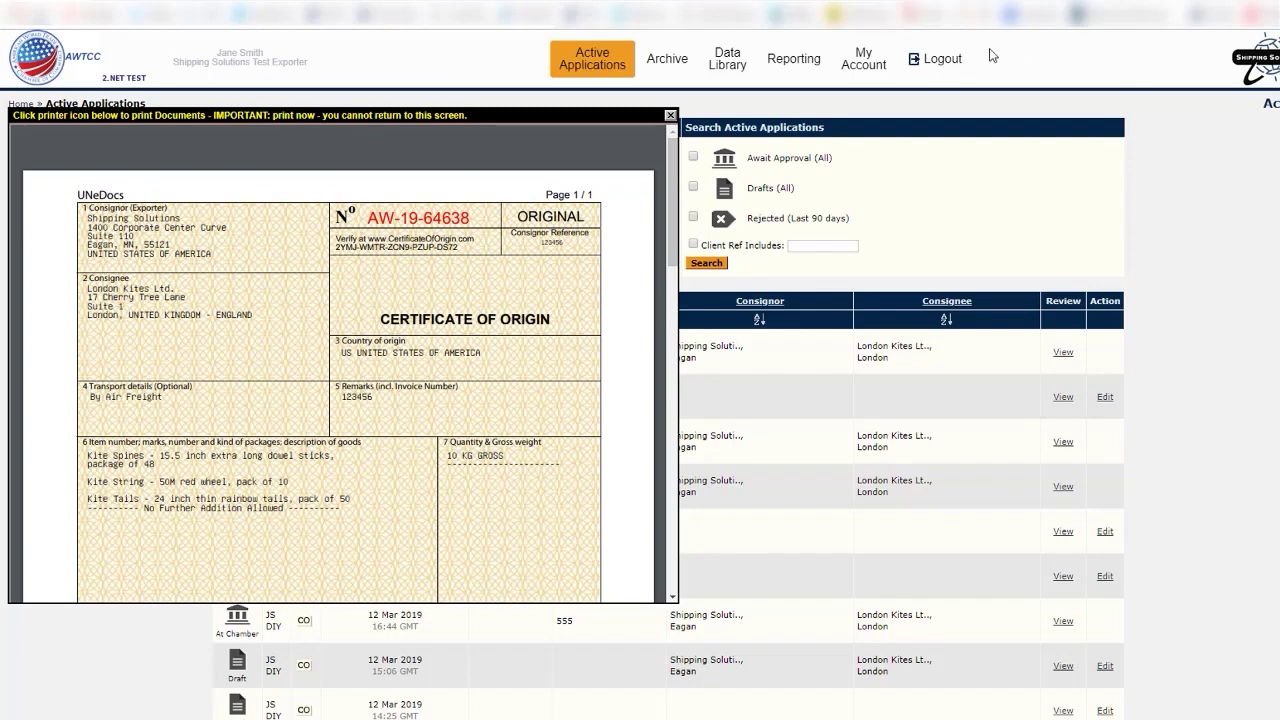
click(670, 116)
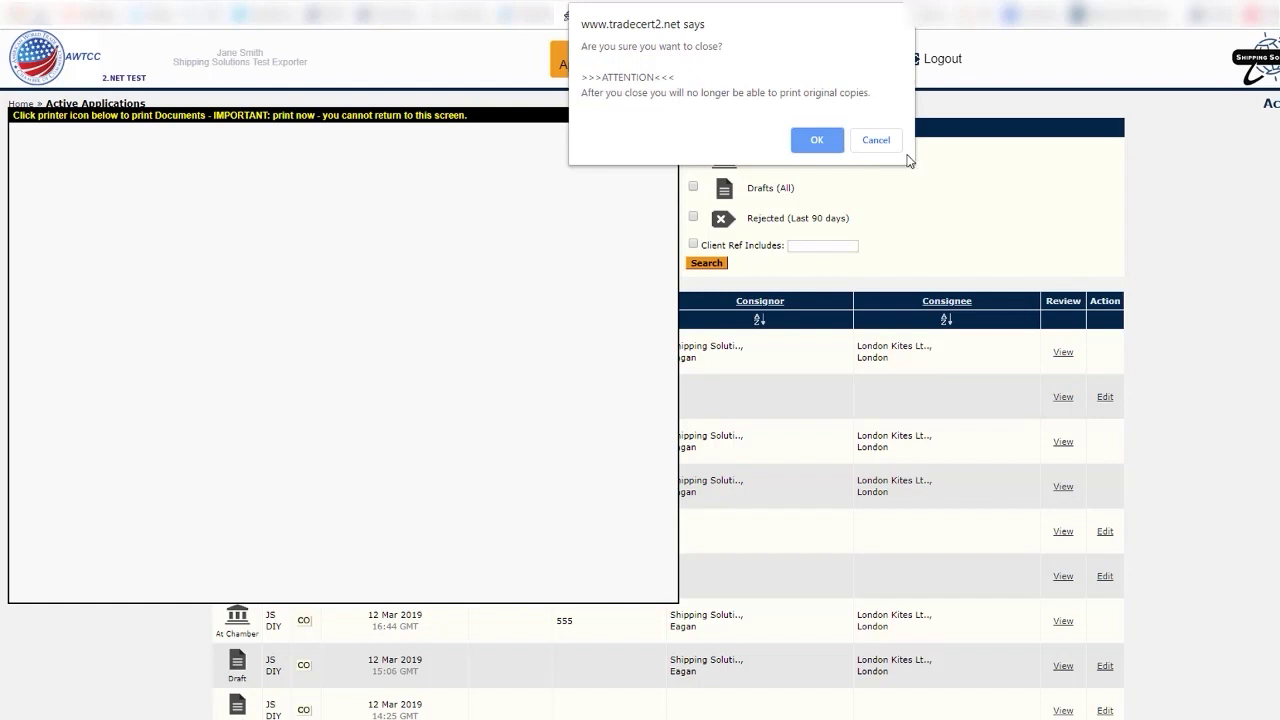
click(818, 140)
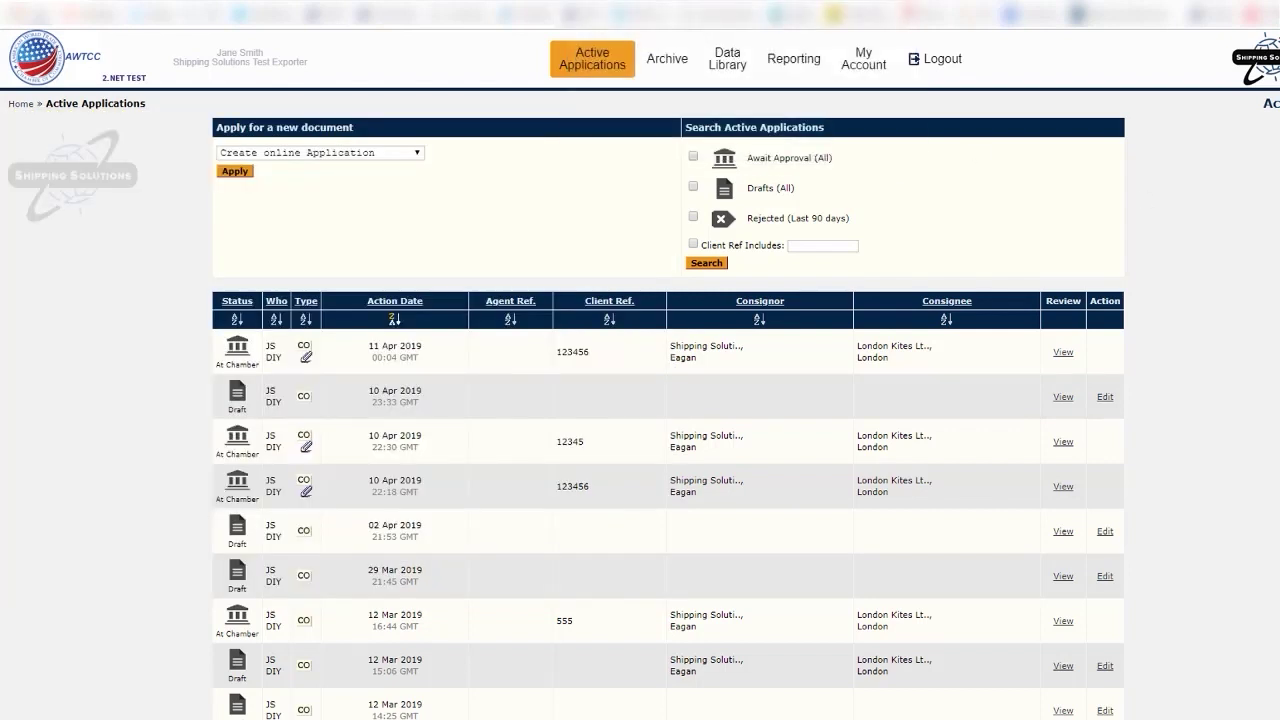